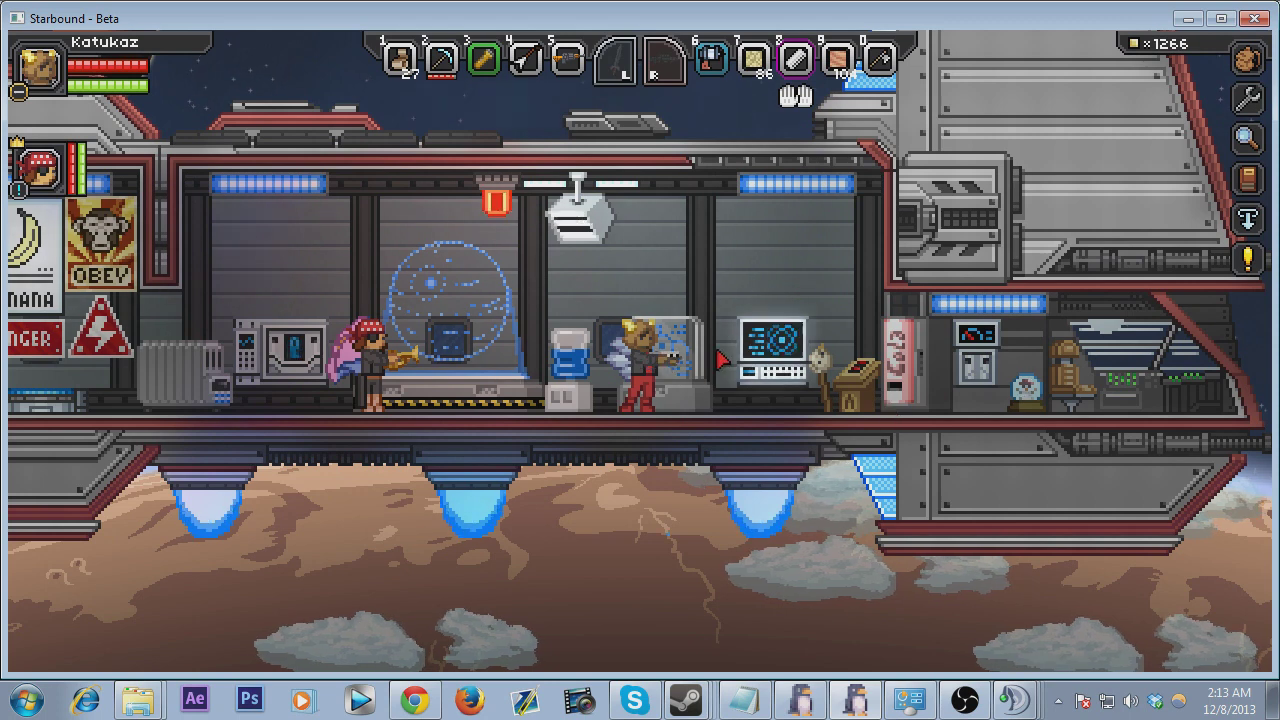
# Open the Songbook, browse the song list, and start playing a chosen song.
pyautogui.click(487, 356)
pyautogui.scroll(-5, 660, 310)
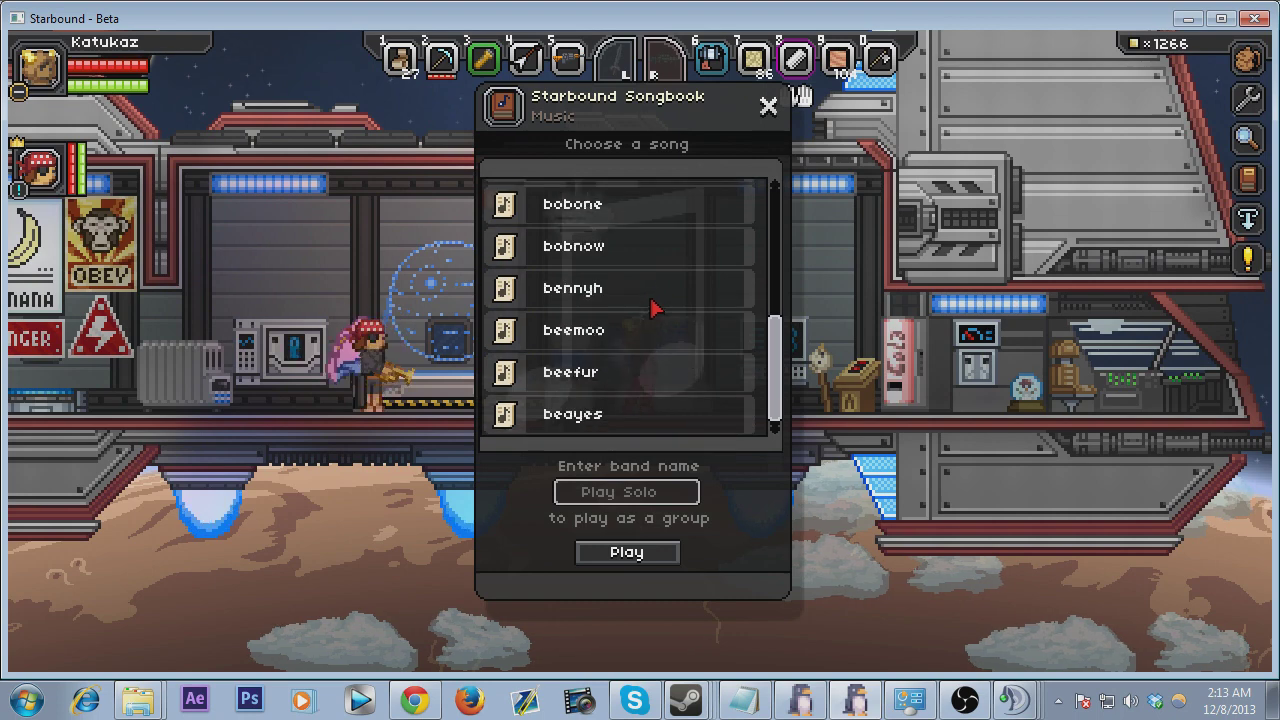
pyautogui.scroll(5, 651, 306)
pyautogui.scroll(-2, 636, 317)
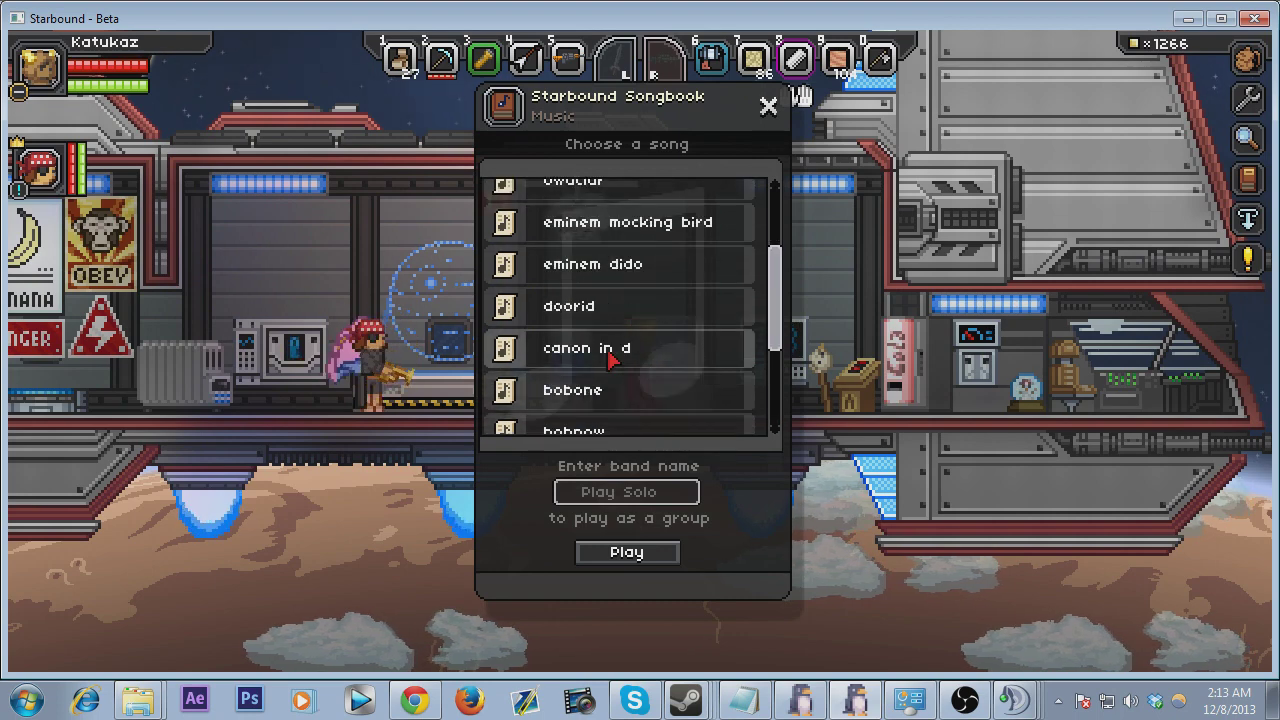
pyautogui.press('d')
pyautogui.click(632, 552)
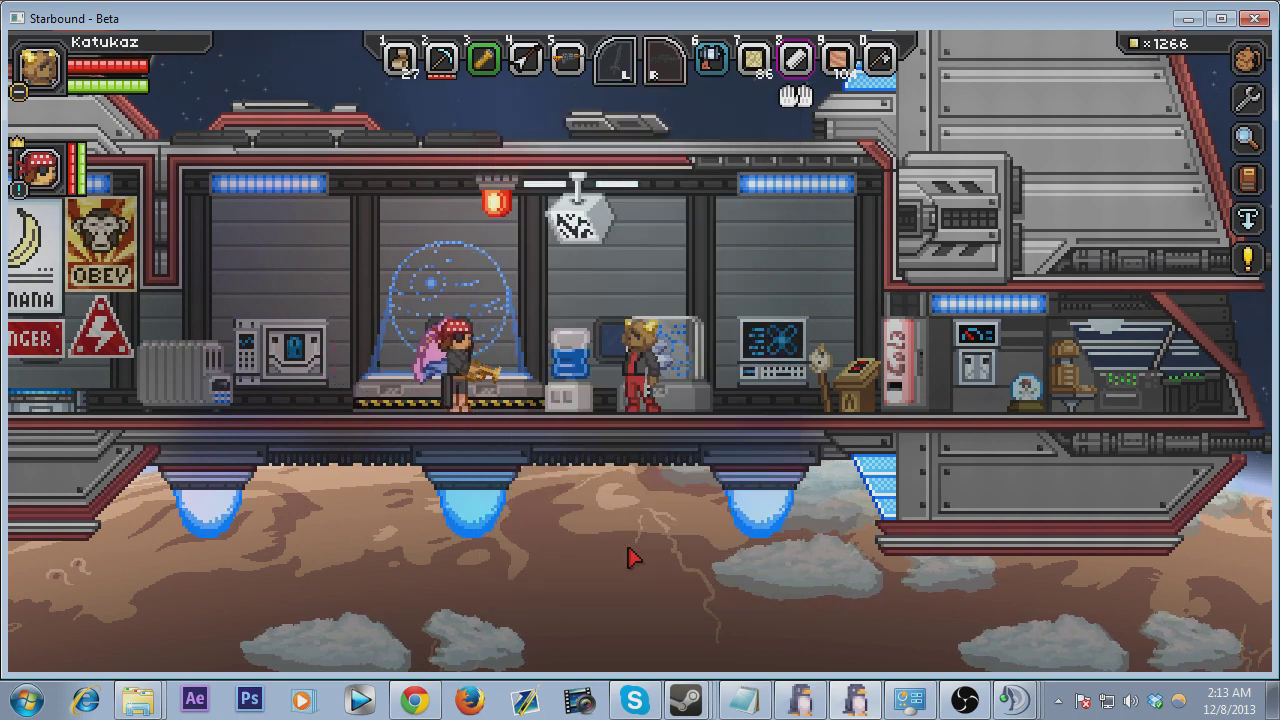
# Walk the character around the ship, then play the song again from the Songbook.
pyautogui.press('a')
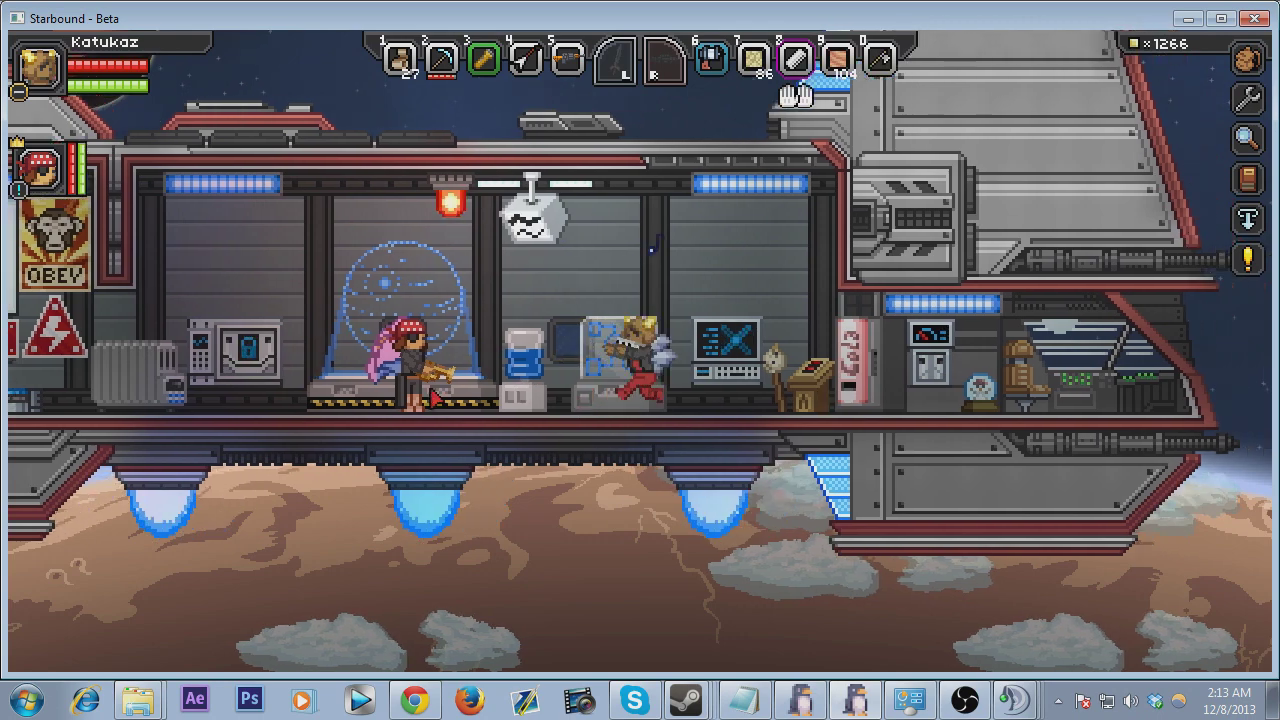
pyautogui.press('d')
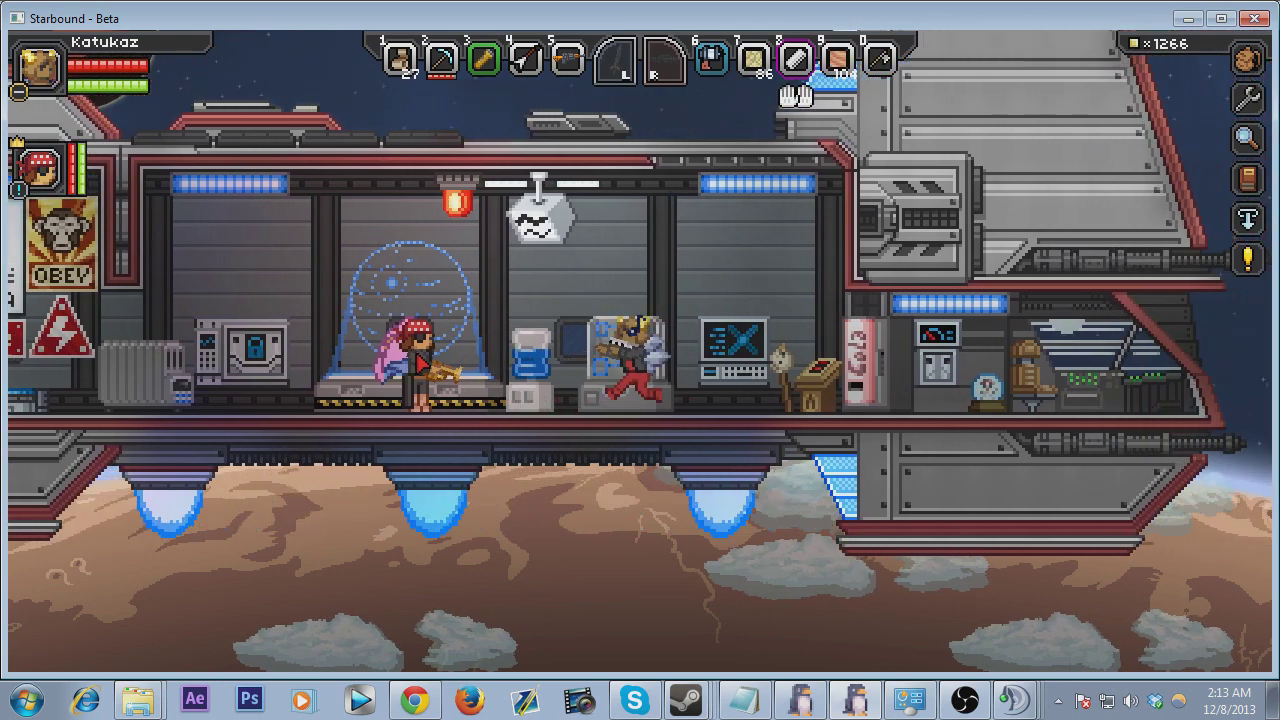
pyautogui.press('a')
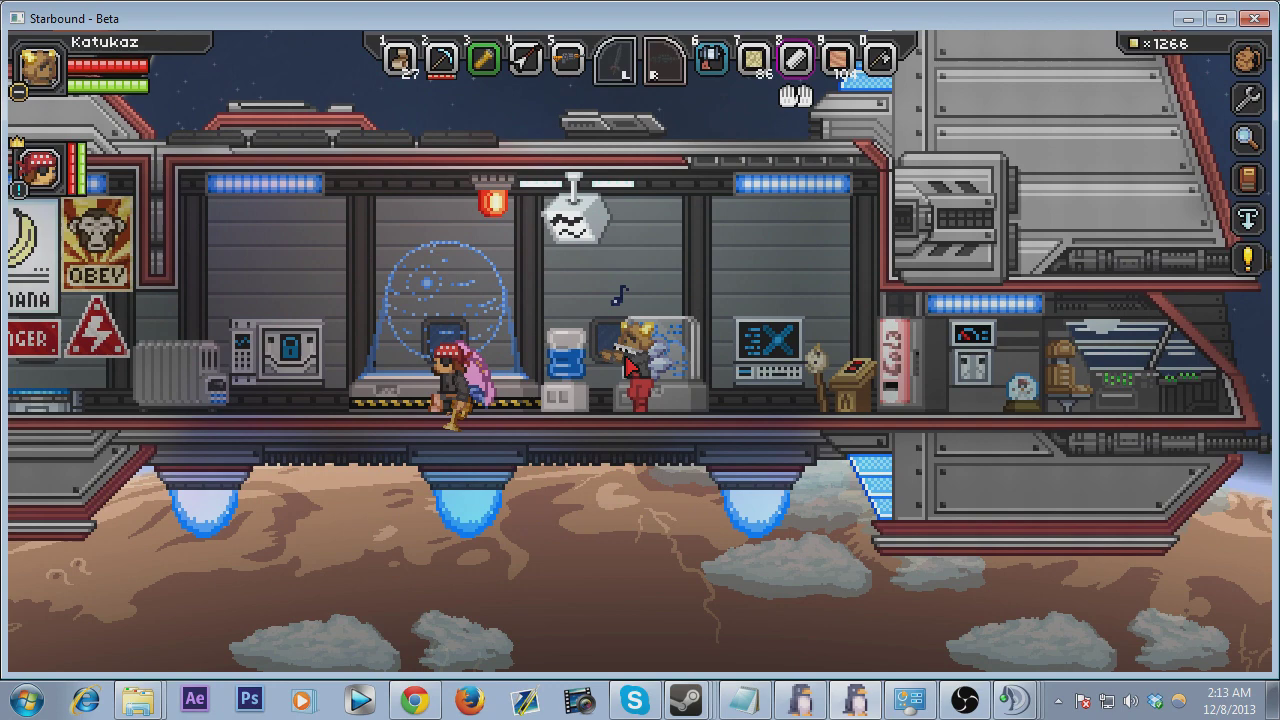
pyautogui.click(630, 335)
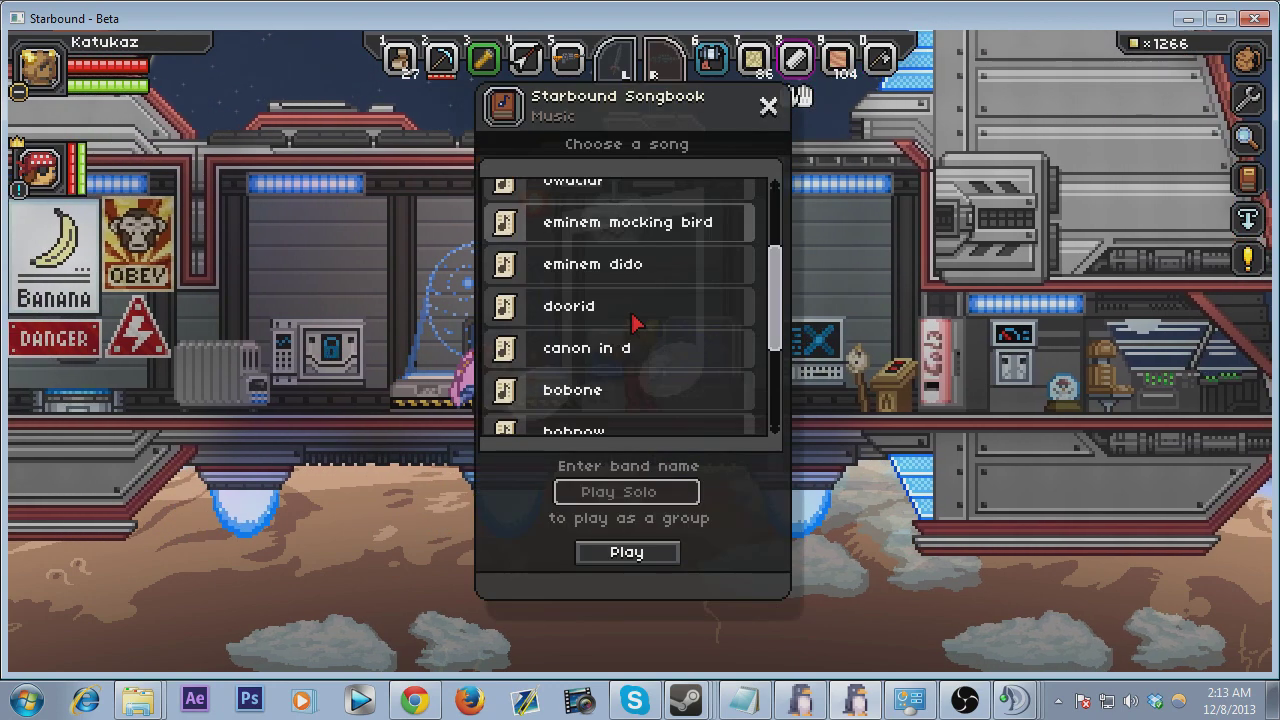
pyautogui.click(618, 552)
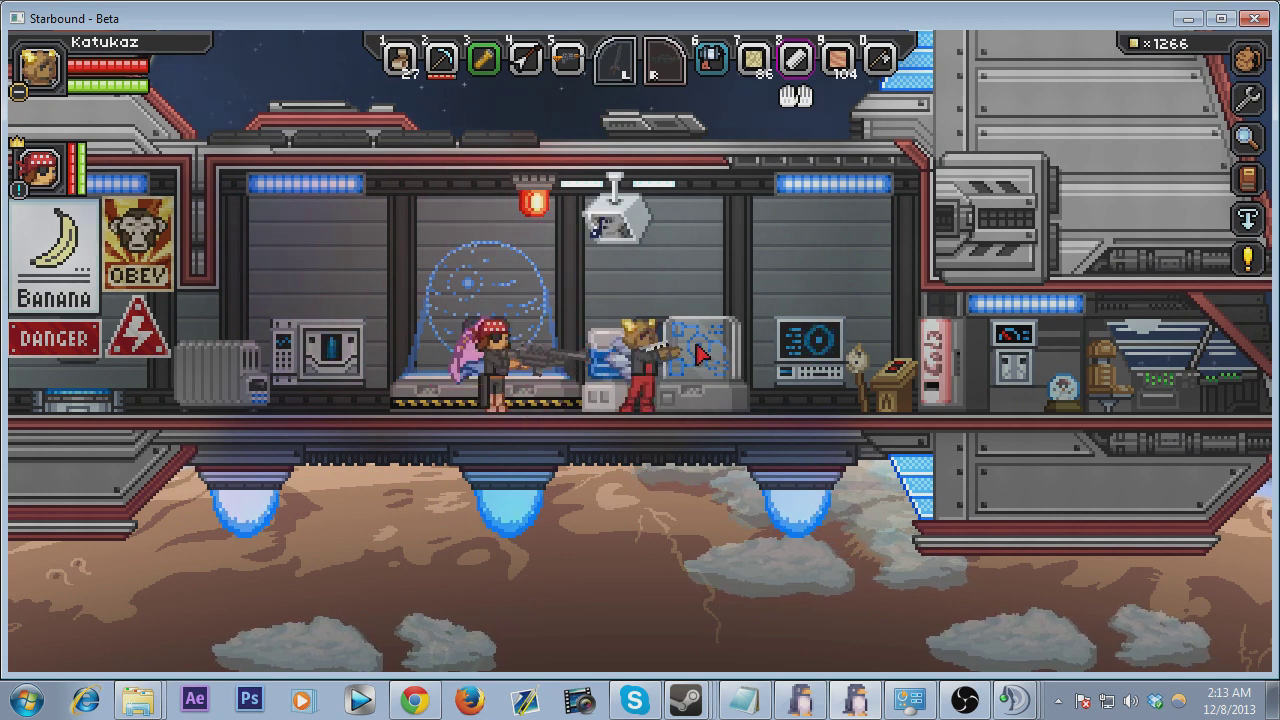
# Reopen the Songbook, close it without playing, and switch the character to the bow.
pyautogui.click(646, 356)
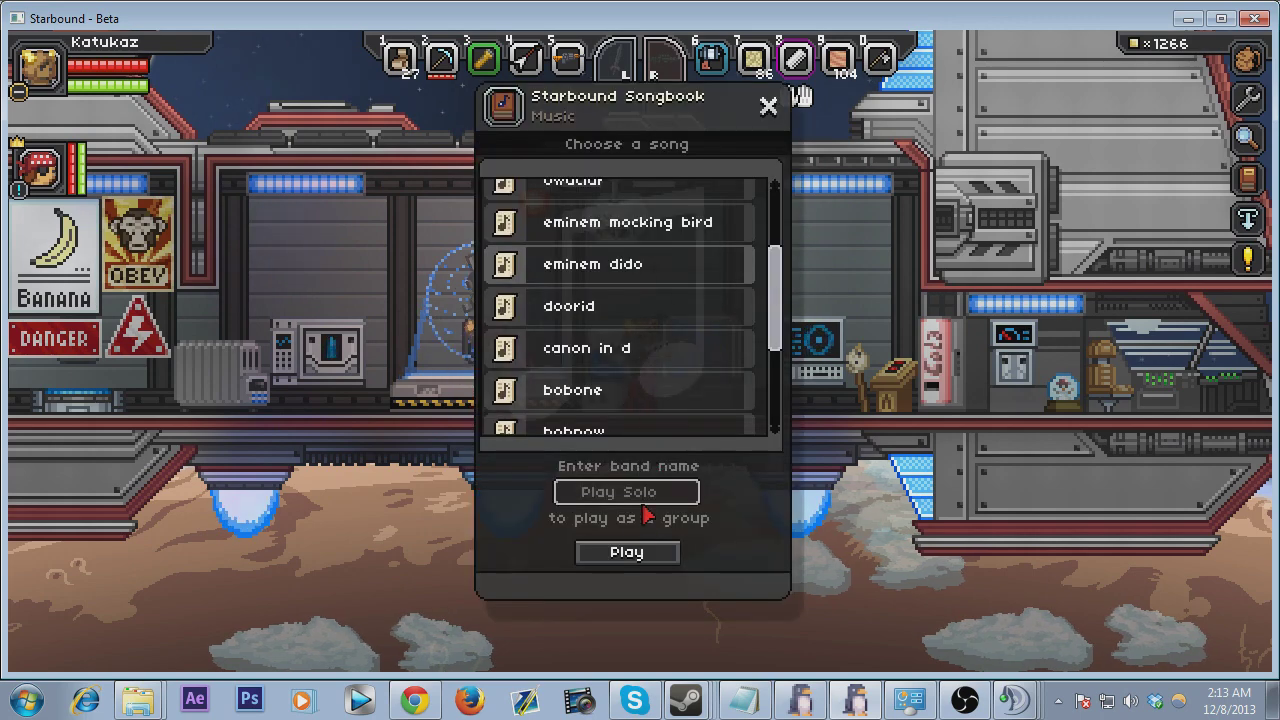
pyautogui.press('Escape')
pyautogui.press('2')
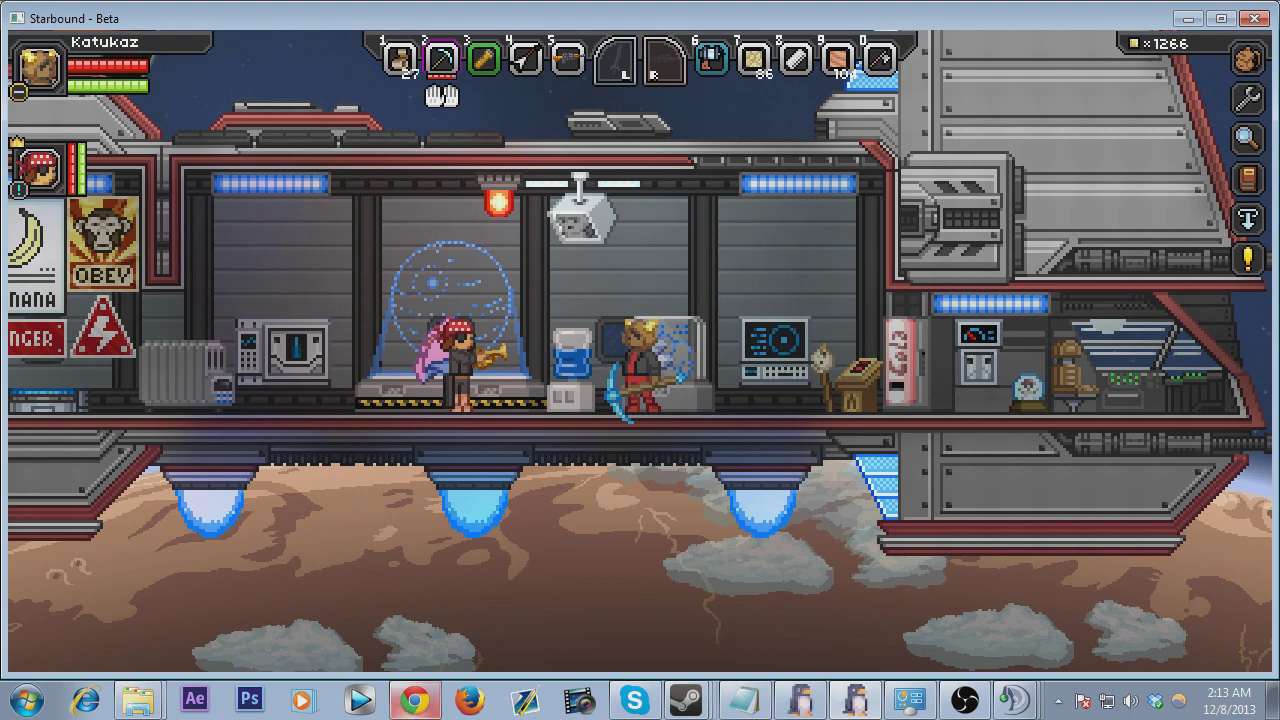
# Scroll the lotro-abc.com song list to Batman Theme and download batman.zip.
pyautogui.click(415, 700)
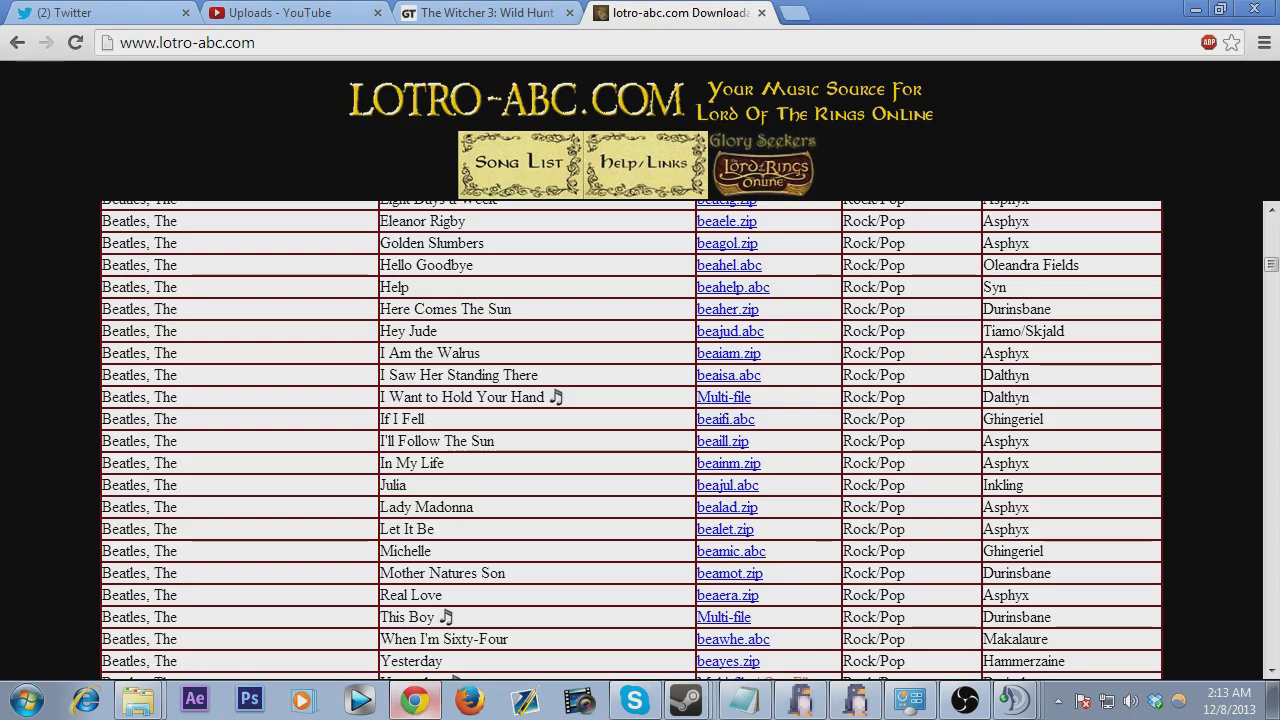
pyautogui.moveTo(144, 42); pyautogui.dragTo(256, 42)
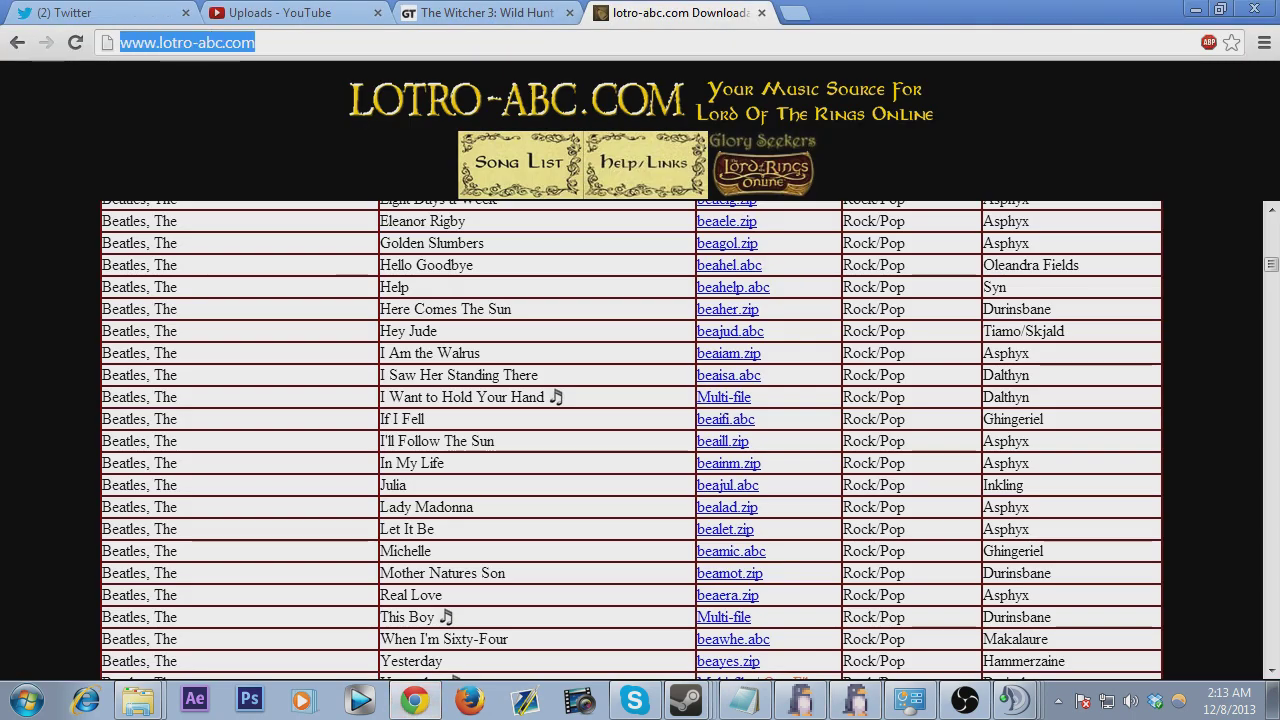
pyautogui.click(216, 42)
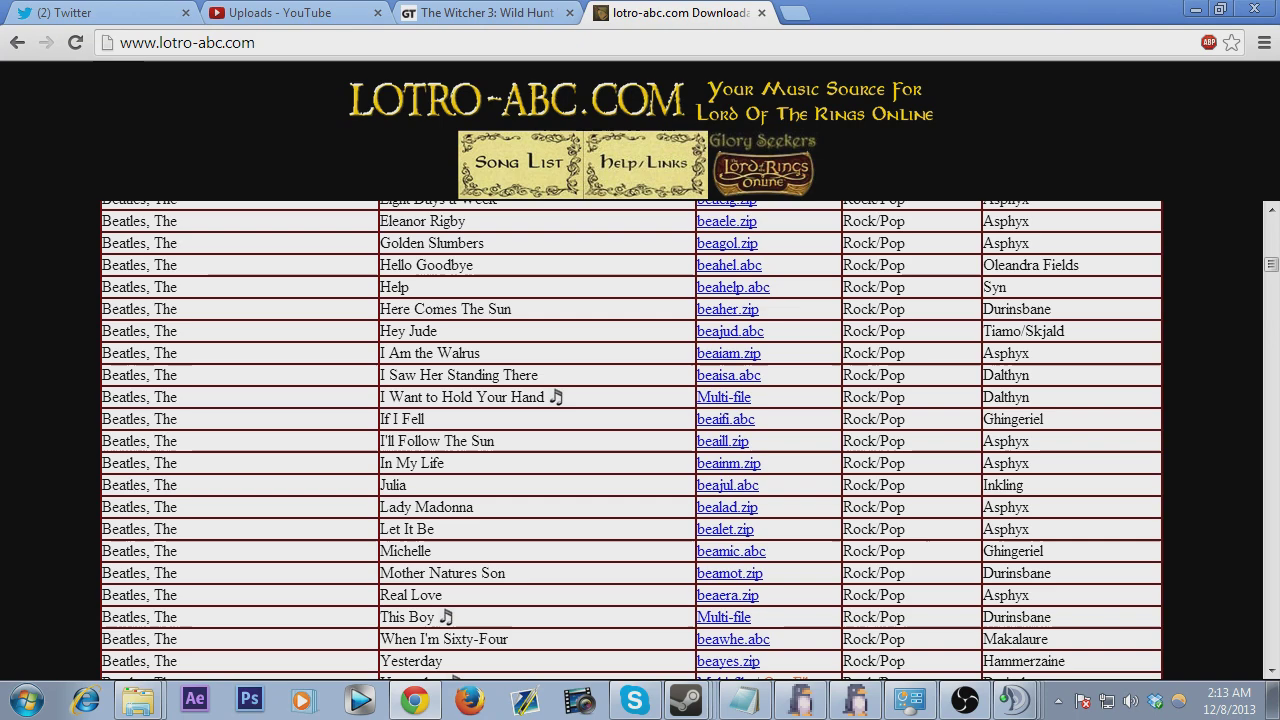
pyautogui.scroll(20, 630, 440)
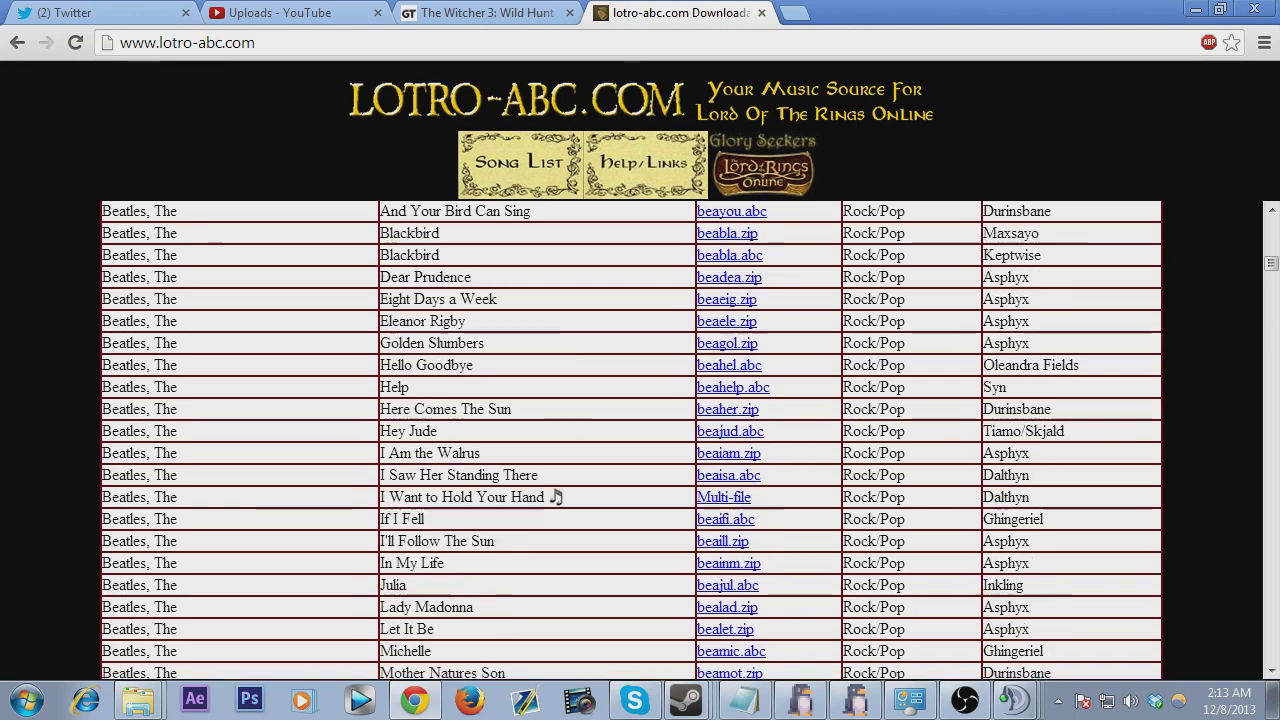
pyautogui.scroll(10, 630, 440)
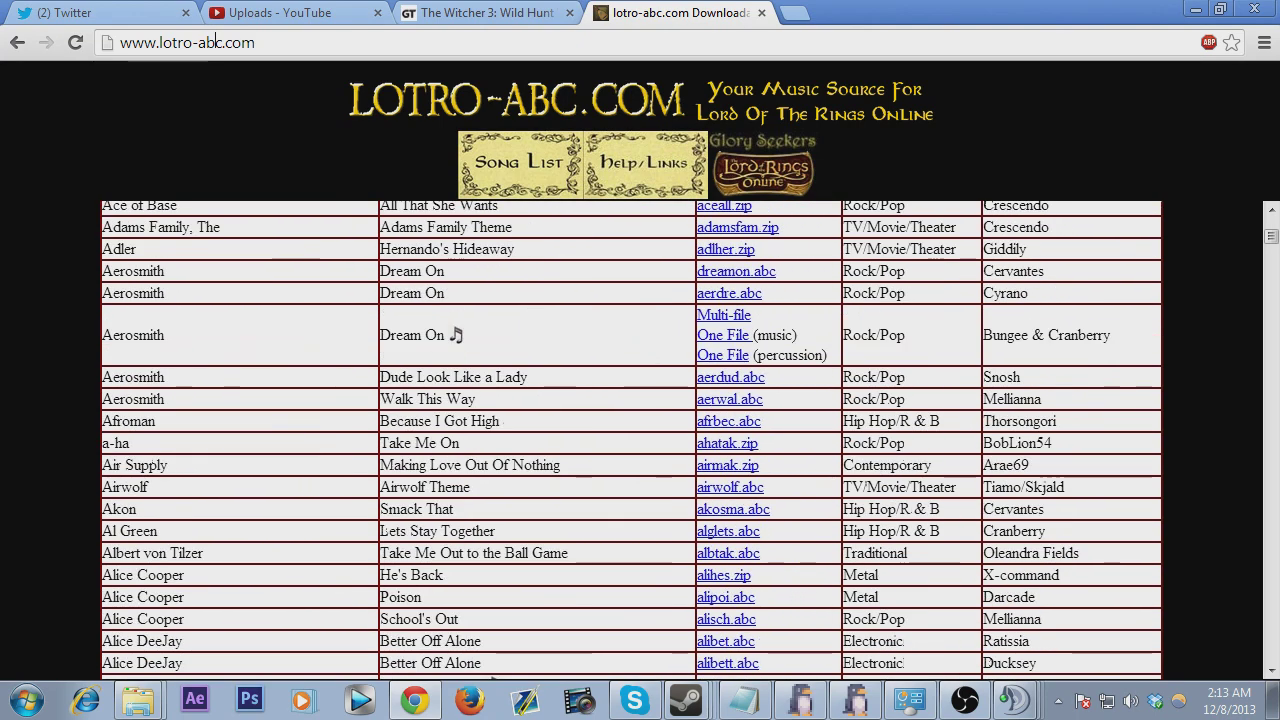
pyautogui.scroll(-15, 630, 440)
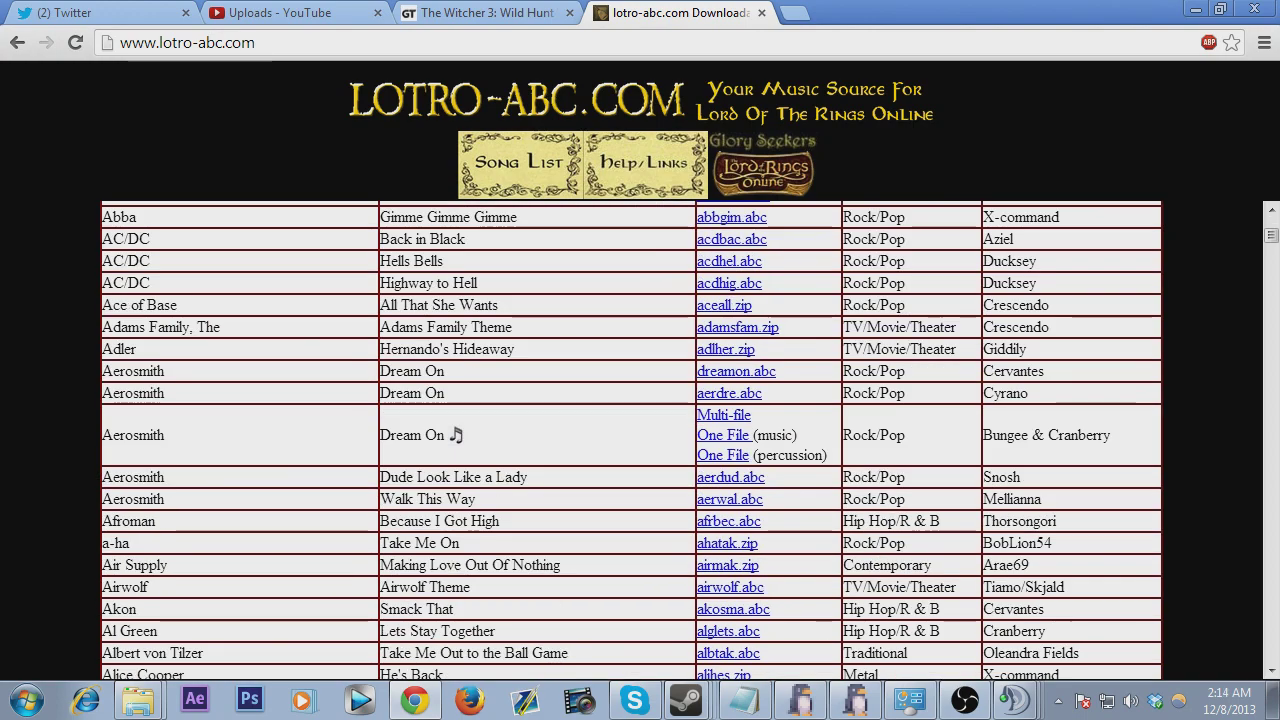
pyautogui.scroll(-5, 630, 440)
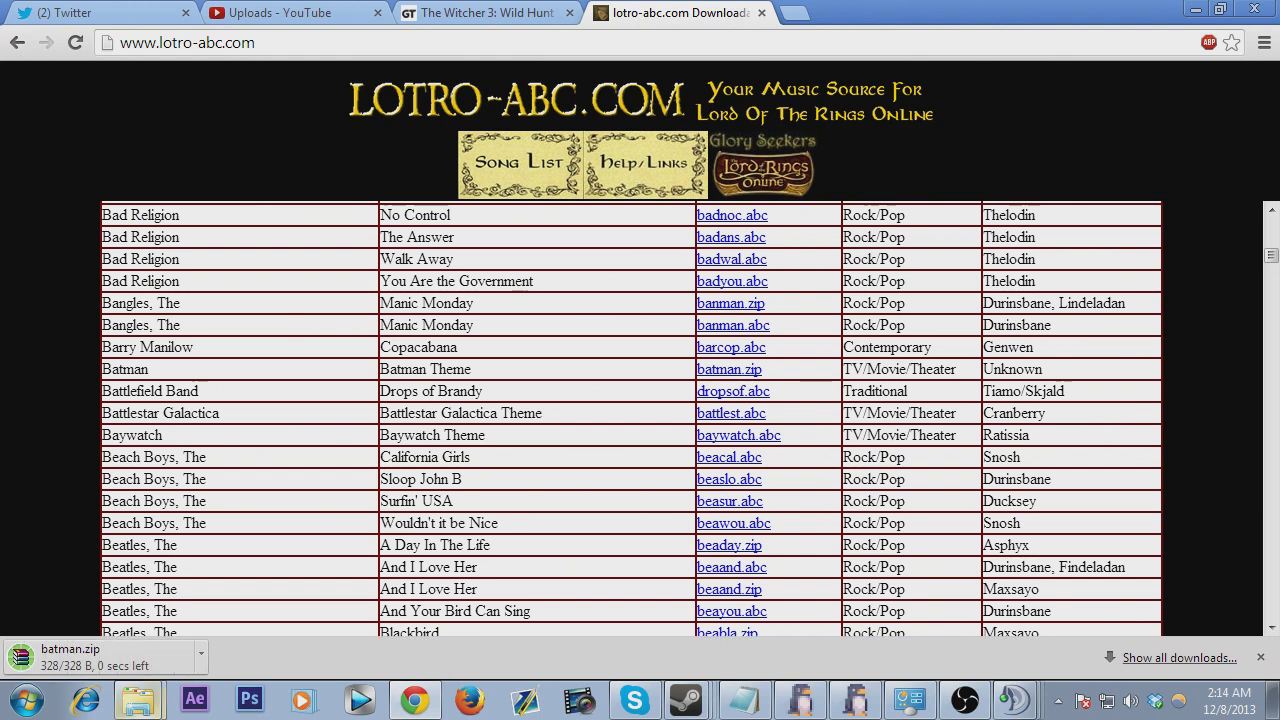
# Open batman.zip in WinRAR, dismiss the license nag, and extract batman.abc into a batman folder.
pyautogui.click(80, 657)
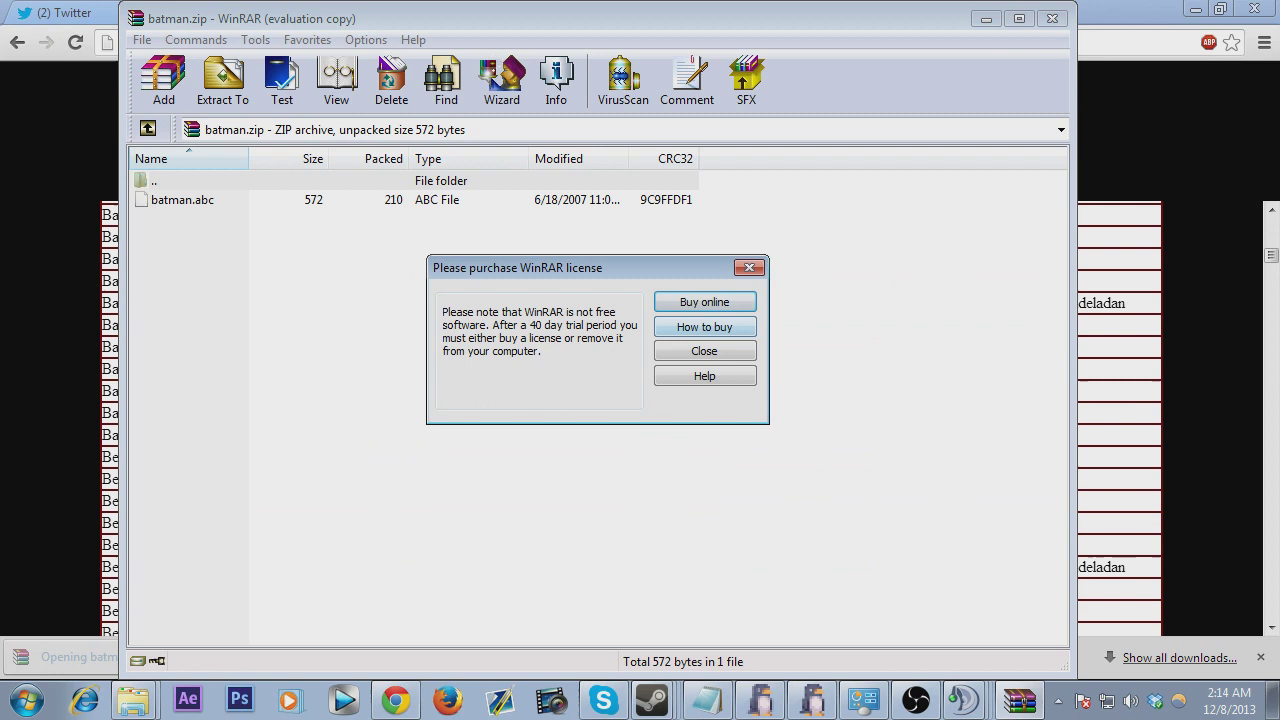
pyautogui.click(704, 351)
pyautogui.click(502, 80)
pyautogui.click(677, 483)
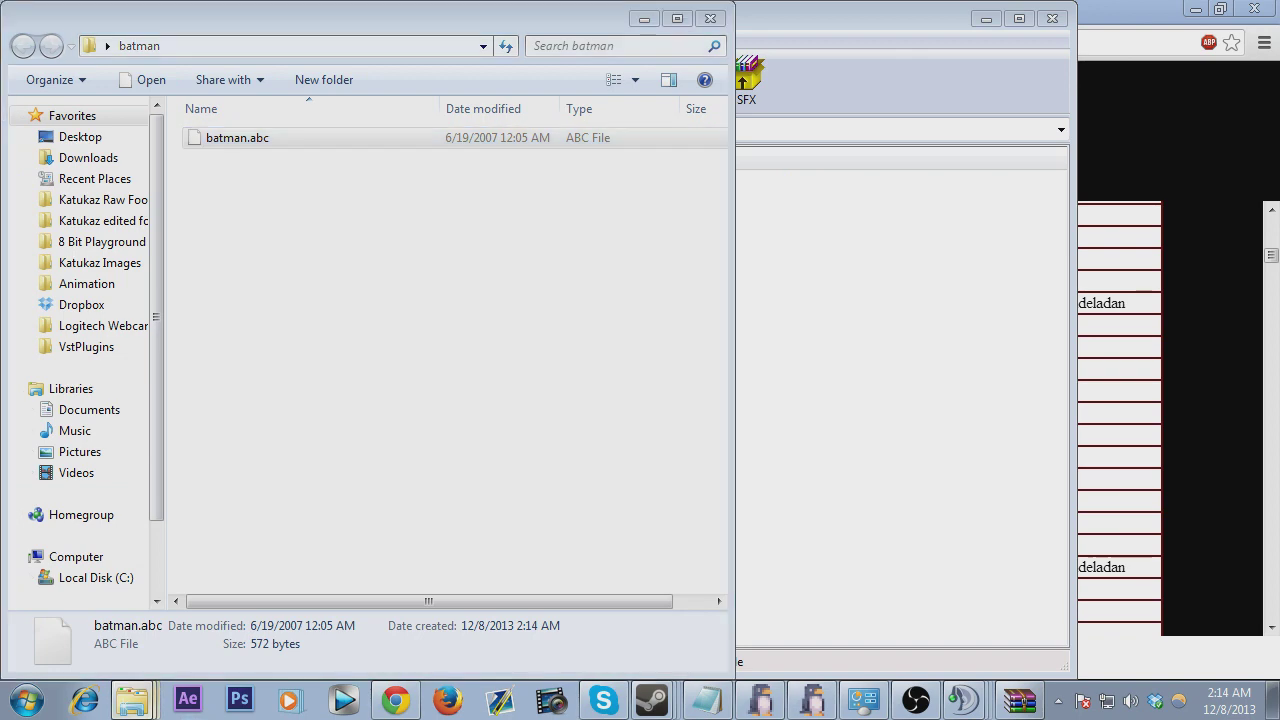
# Navigate an Explorer window to Starbound's assets\songs folder.
pyautogui.hotkey('alt', 'Tab')
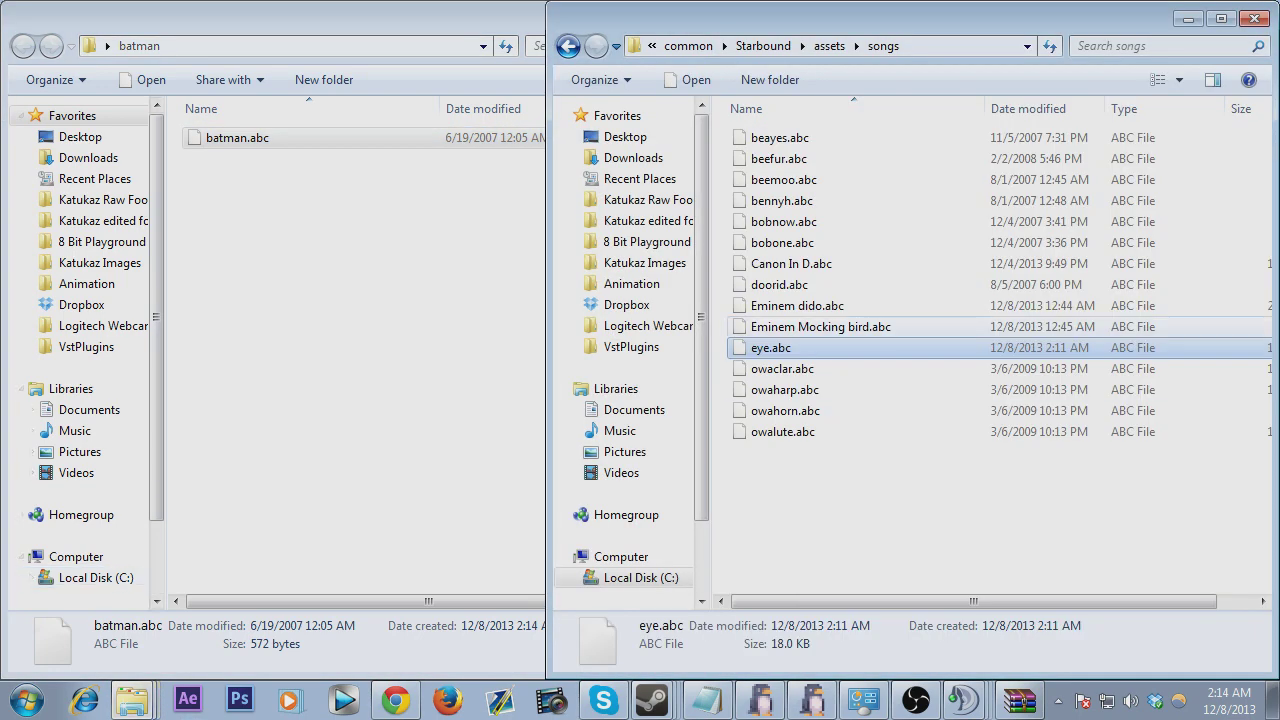
pyautogui.click(688, 46)
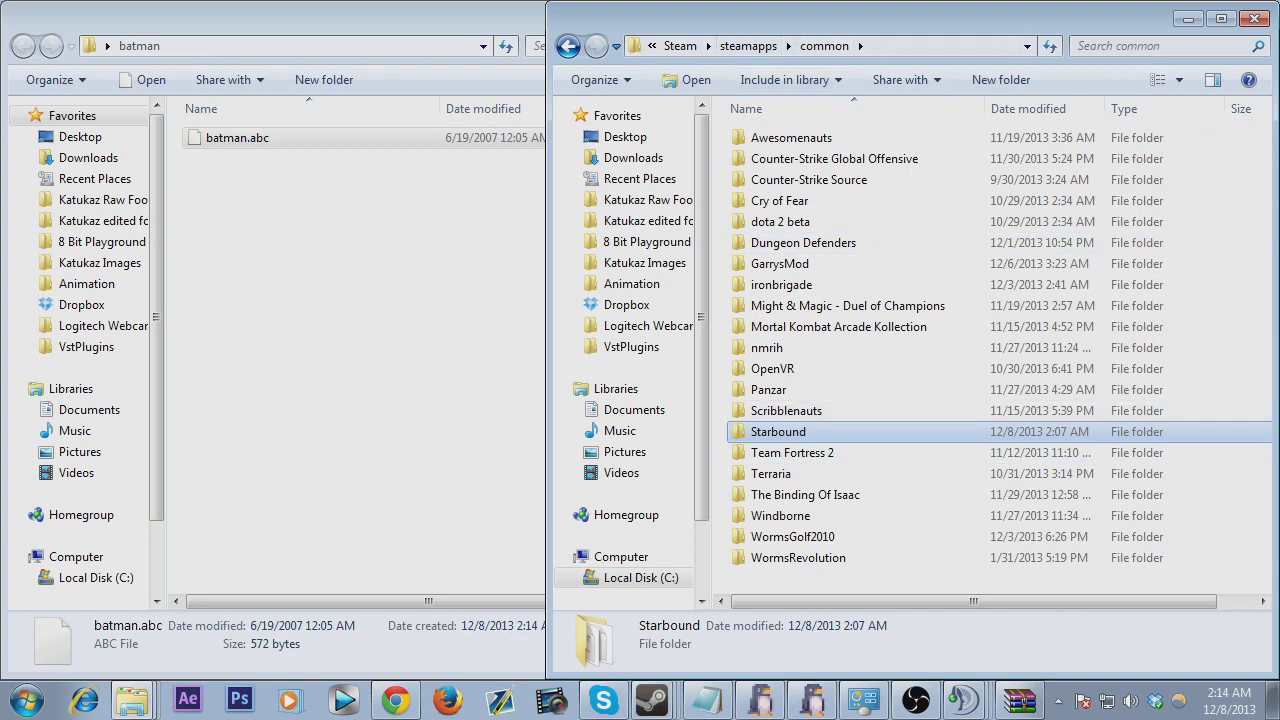
pyautogui.press('Return')
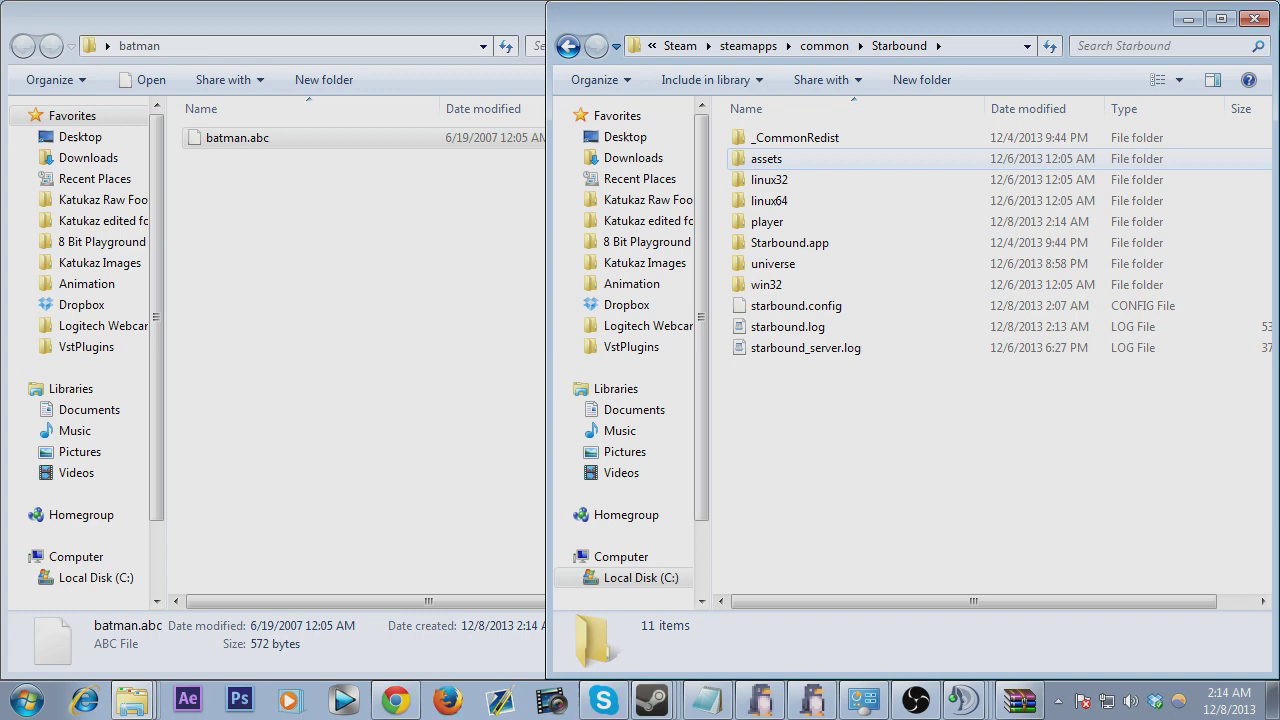
pyautogui.doubleClick(766, 158)
pyautogui.scroll(-6, 790, 182)
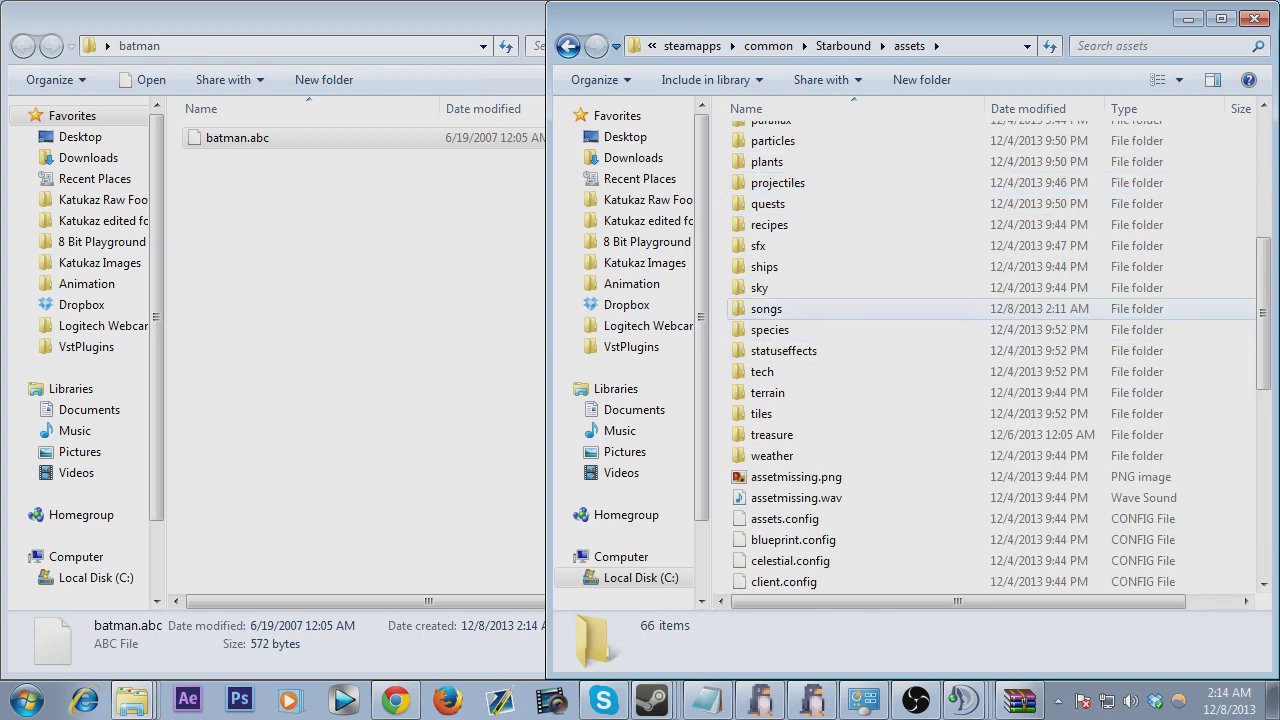
pyautogui.doubleClick(766, 308)
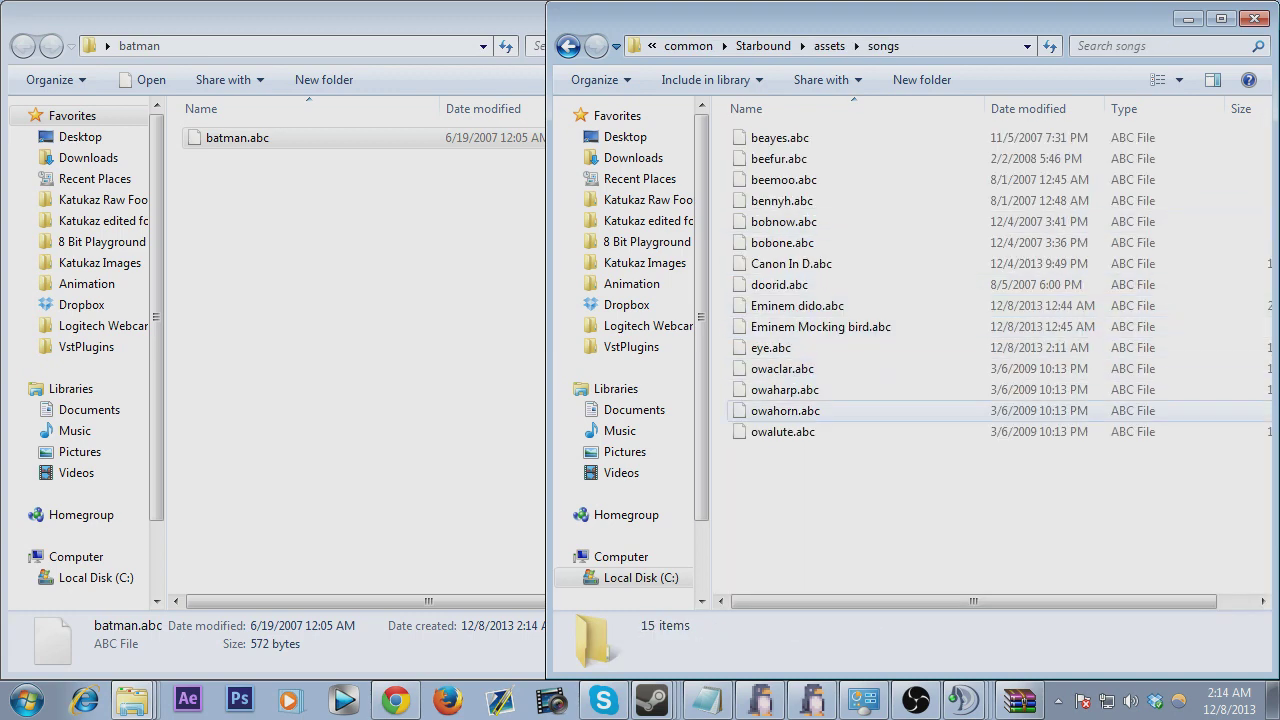
# Move batman.abc into the songs folder, put away the batman window, and return to Starbound.
pyautogui.click(237, 137)
pyautogui.moveTo(237, 137)
pyautogui.mouseDown()
pyautogui.moveTo(615, 388)
pyautogui.moveTo(850, 300)
pyautogui.mouseUp()
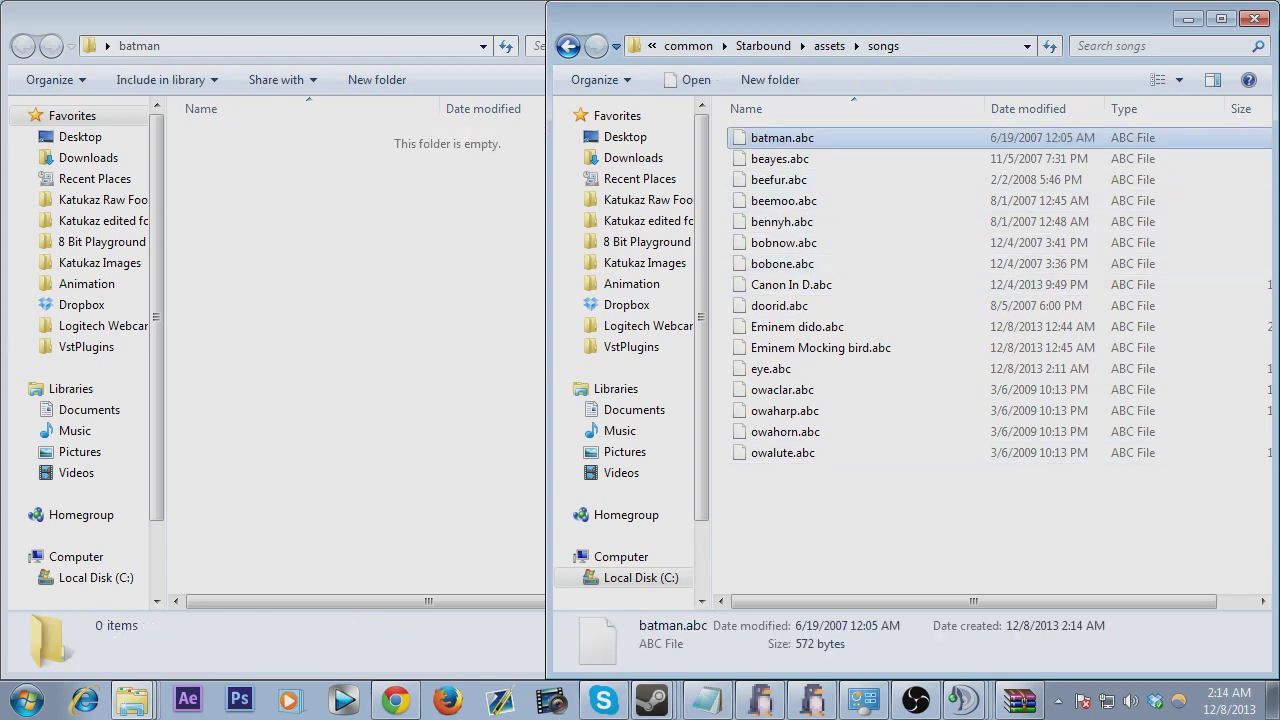
pyautogui.hotkey('alt', 'Tab')
pyautogui.click(644, 18)
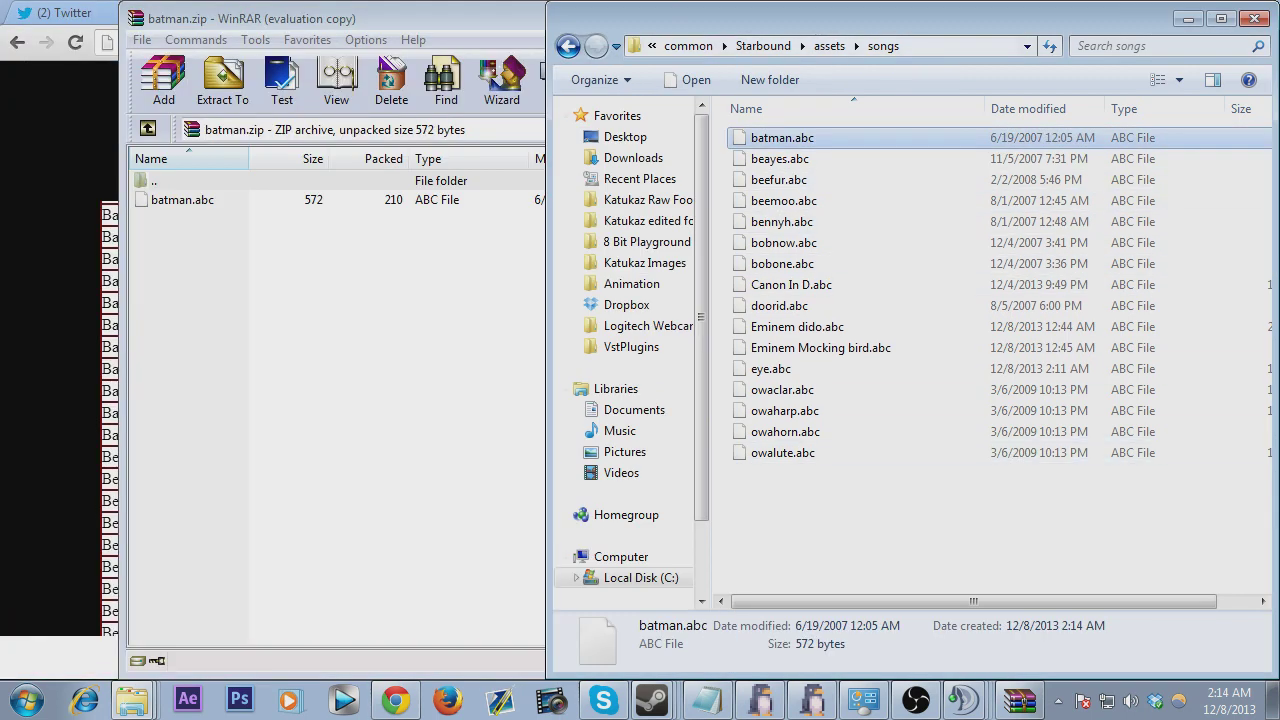
pyautogui.hotkey('alt', 'Tab')
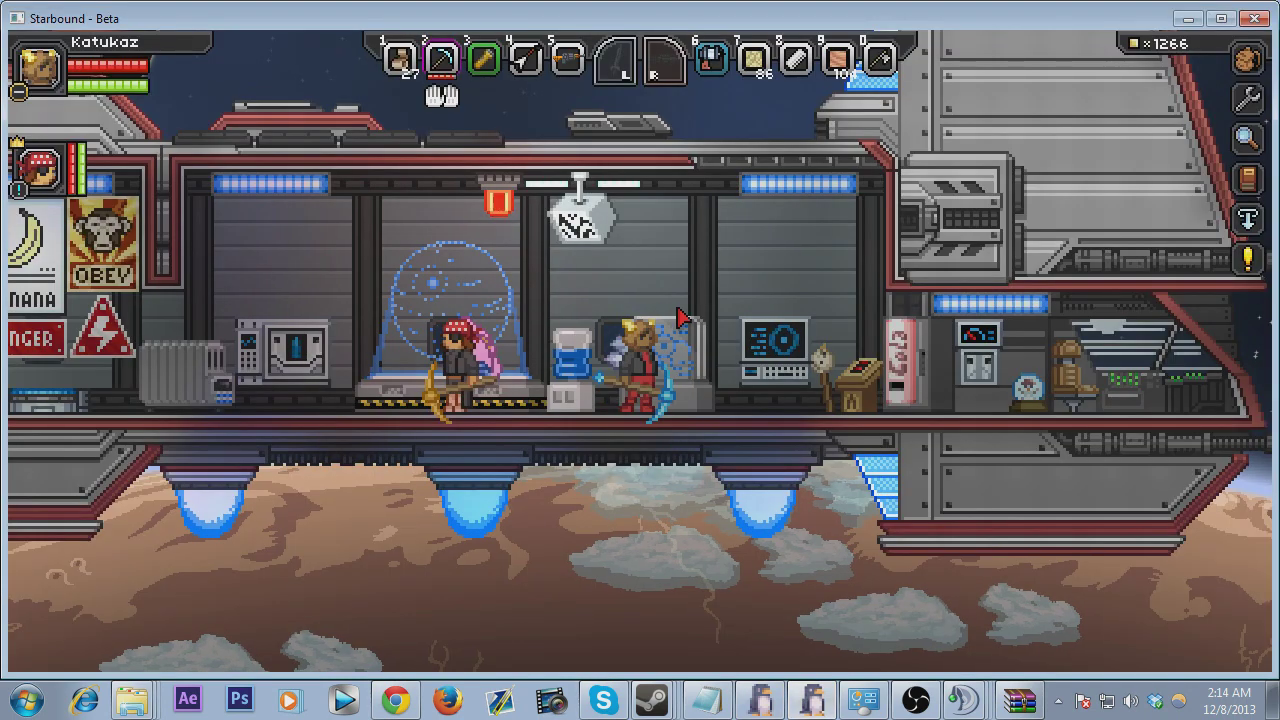
# Open the Songbook and scroll through the available songs.
pyautogui.click(580, 330)
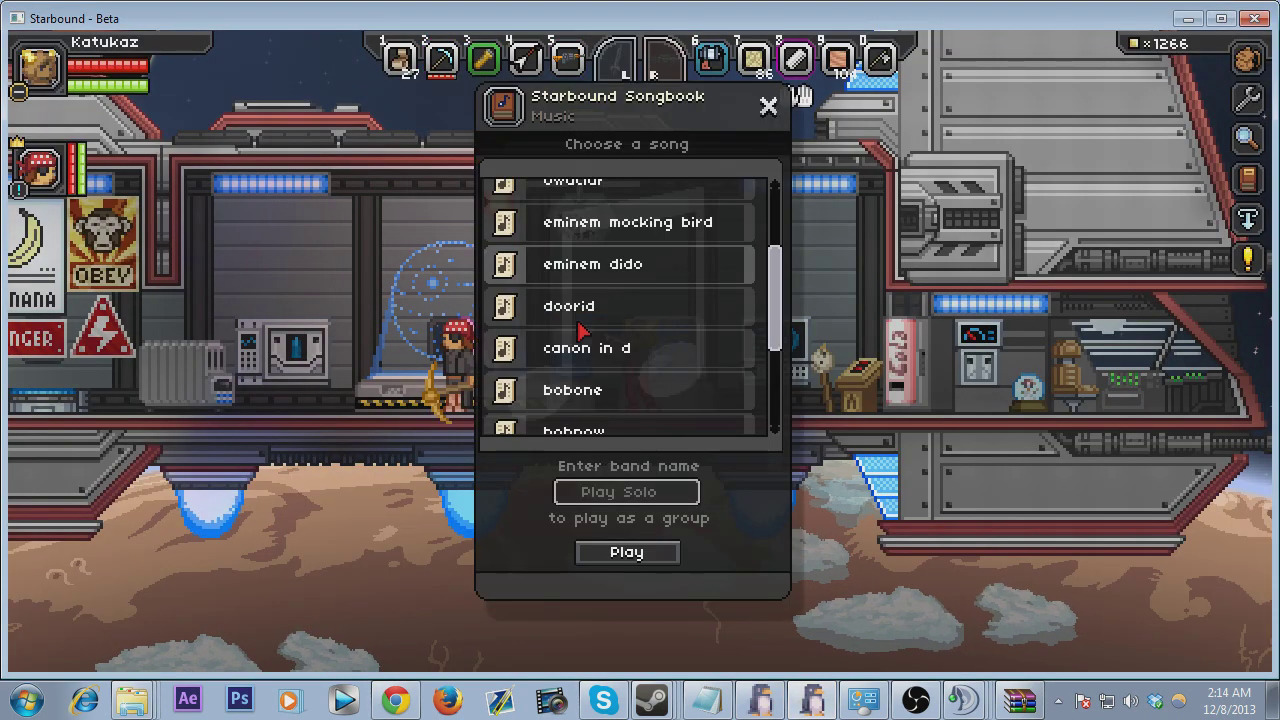
pyautogui.scroll(-3, 622, 333)
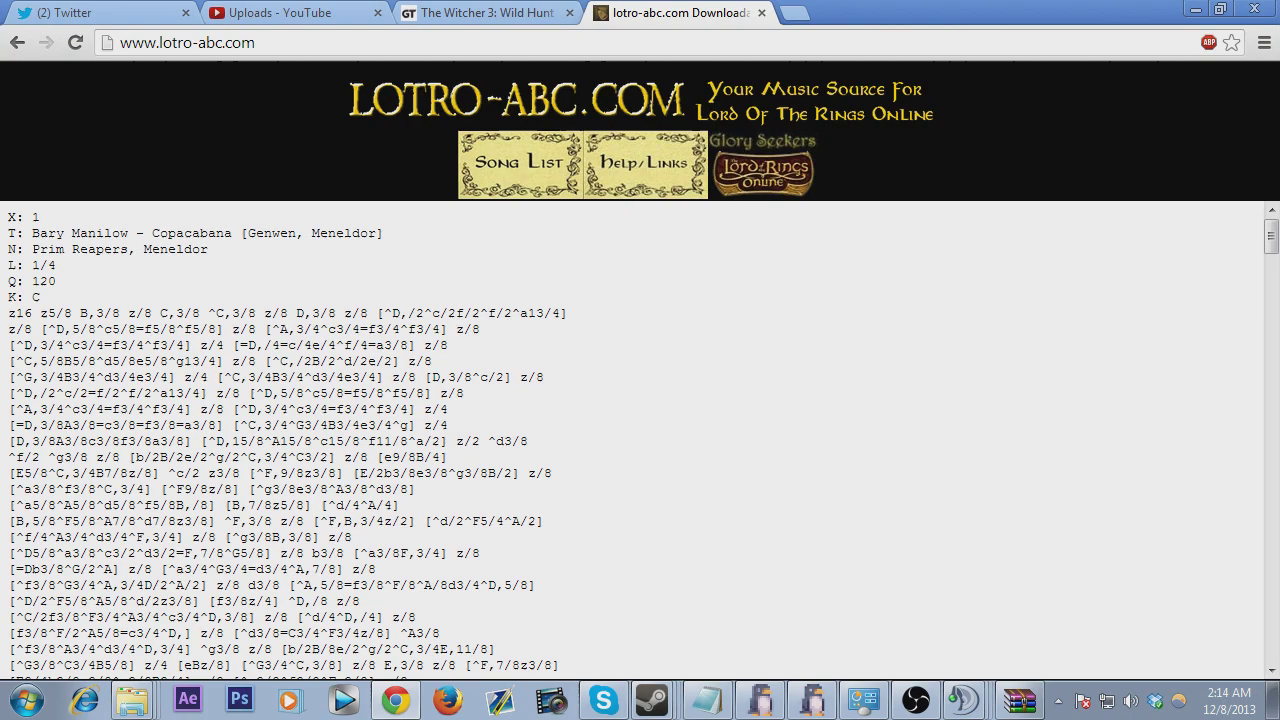
# Scroll through the Copacabana ABC notation and bring the Starbound songs folder up beside it.
pyautogui.scroll(-20, 640, 440)
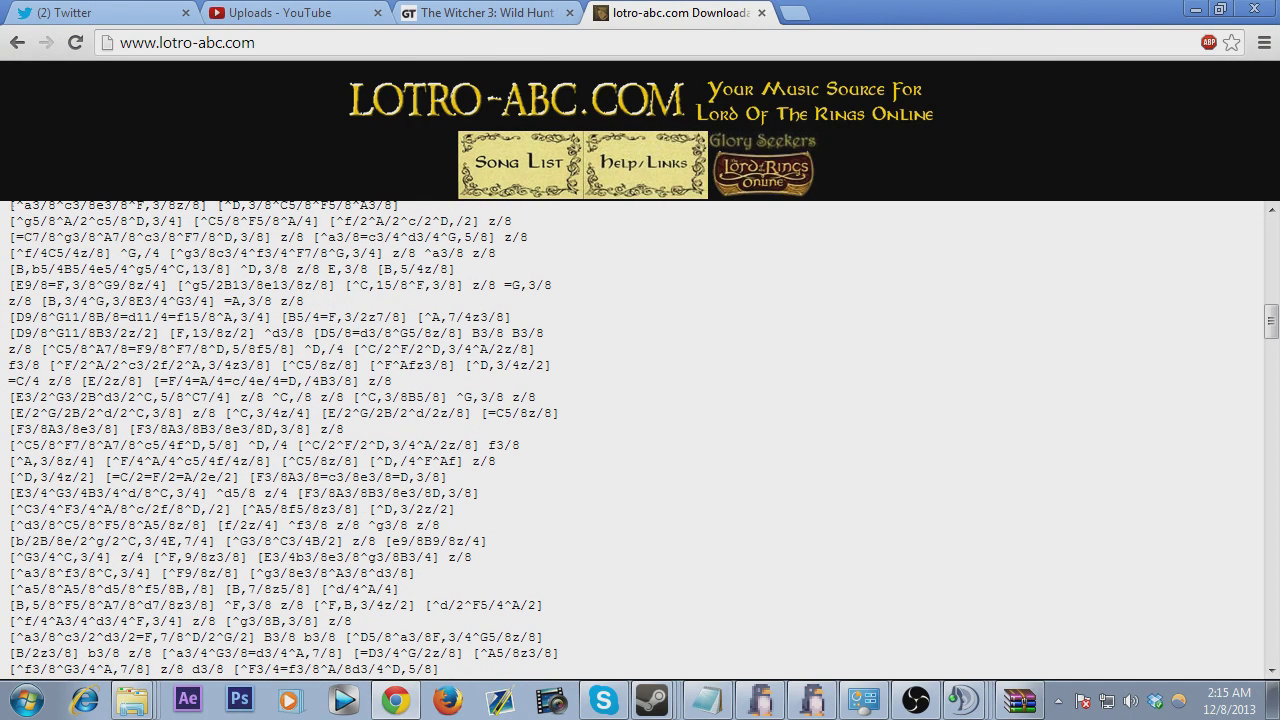
pyautogui.scroll(-5, 640, 440)
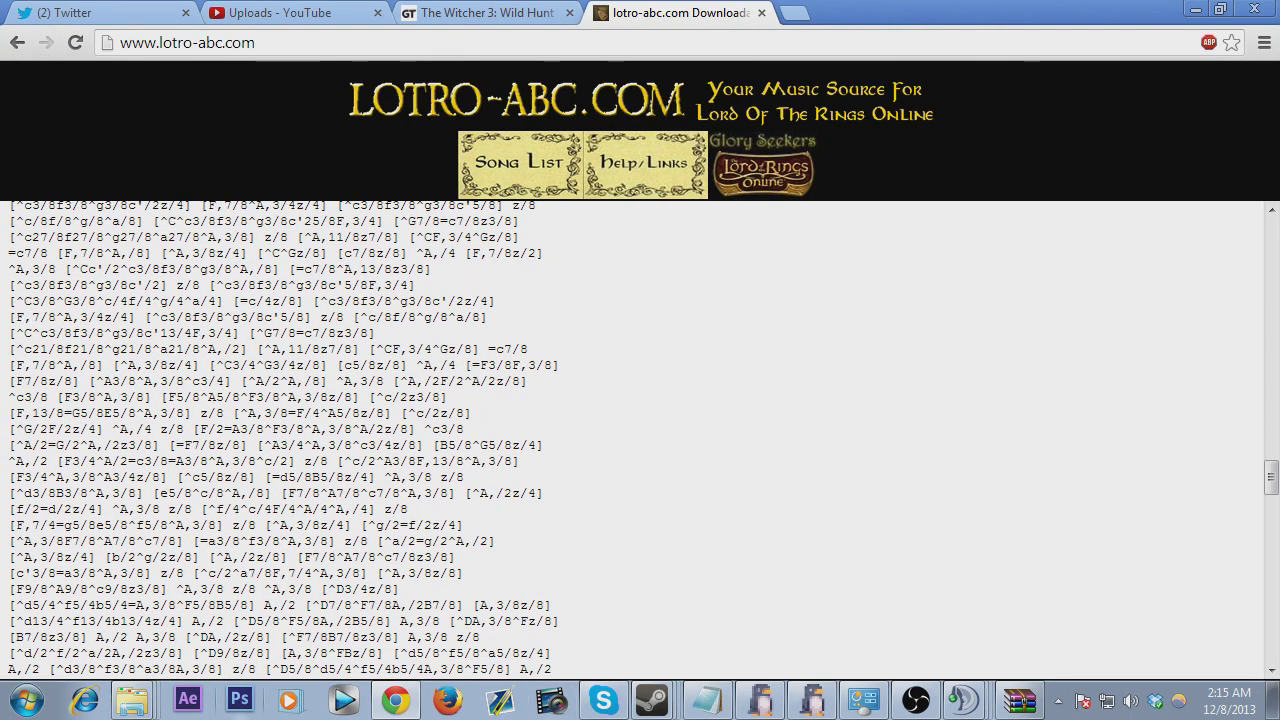
pyautogui.click(131, 700)
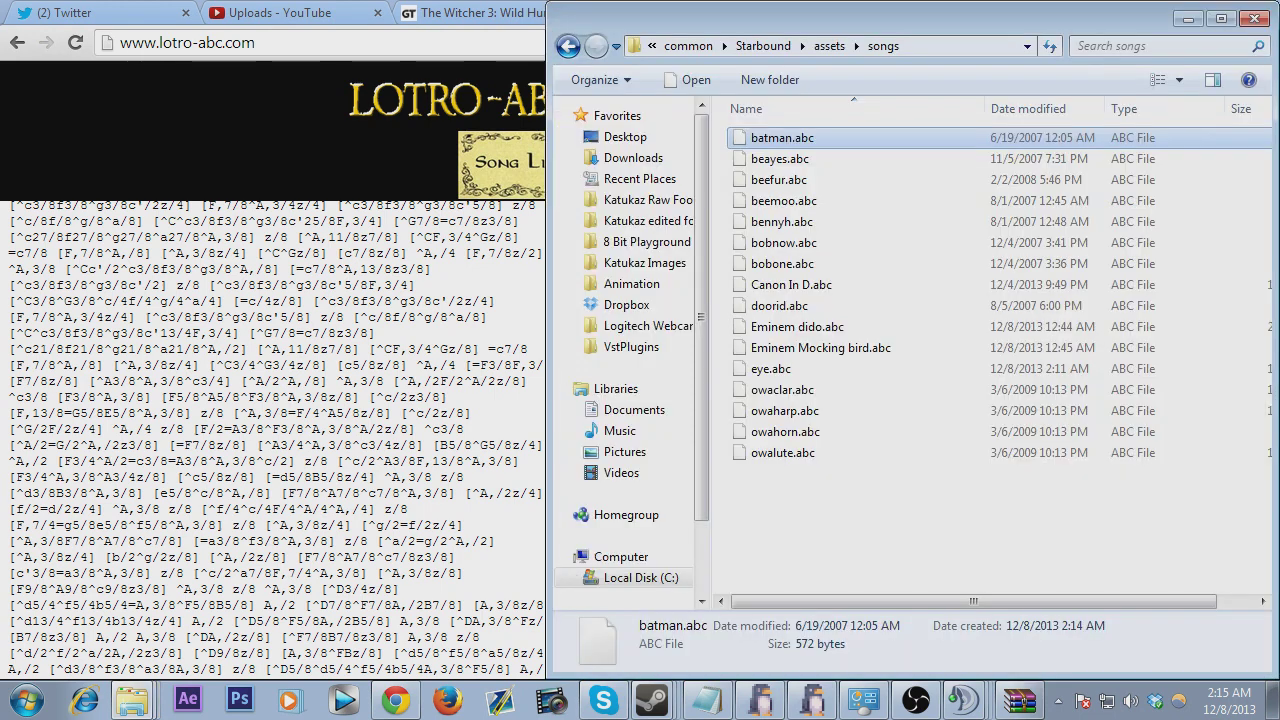
# Create a new text document in the songs folder named BARY.abc, accepting the extension change.
pyautogui.rightClick(883, 230)
pyautogui.moveTo(930, 472)
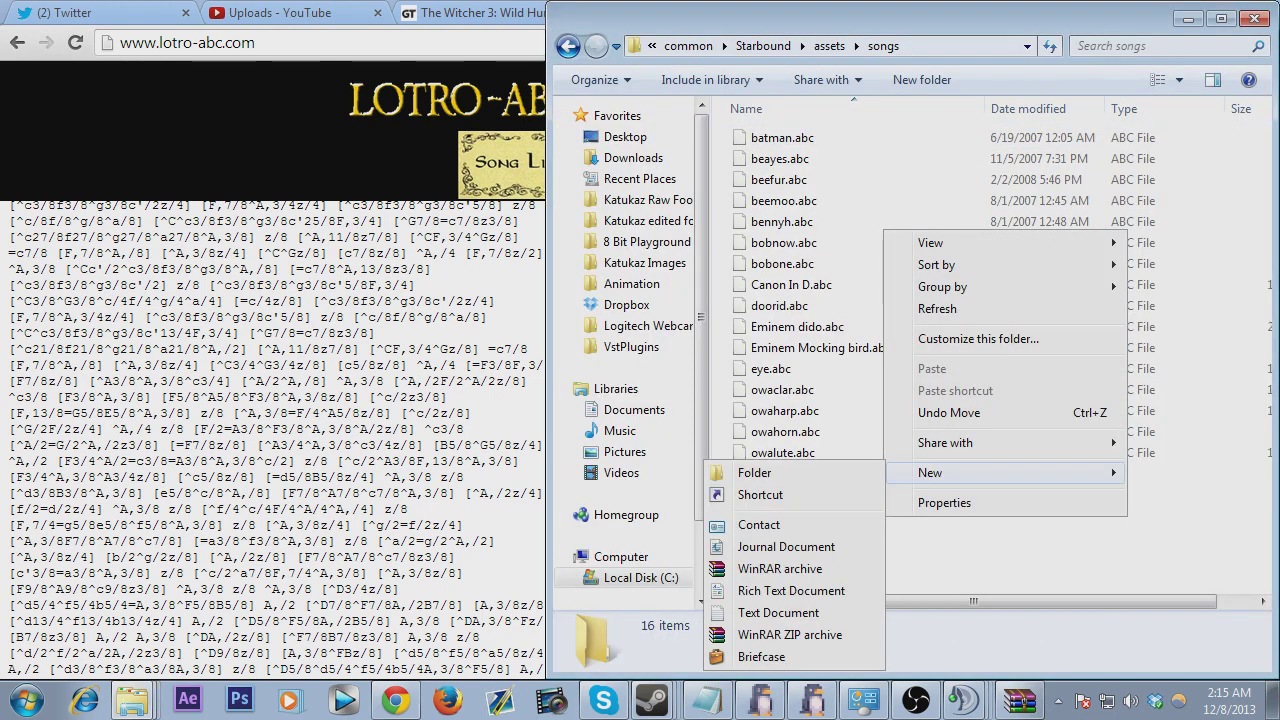
pyautogui.click(778, 612)
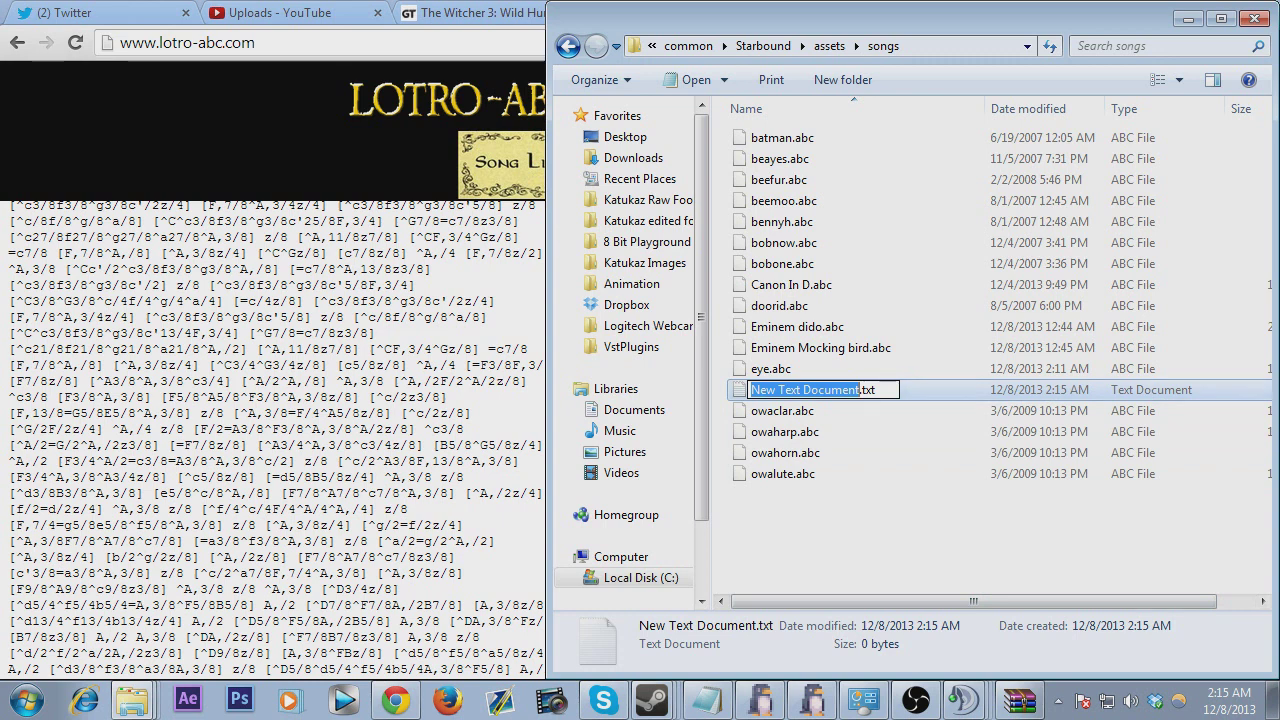
pyautogui.write('BAD')
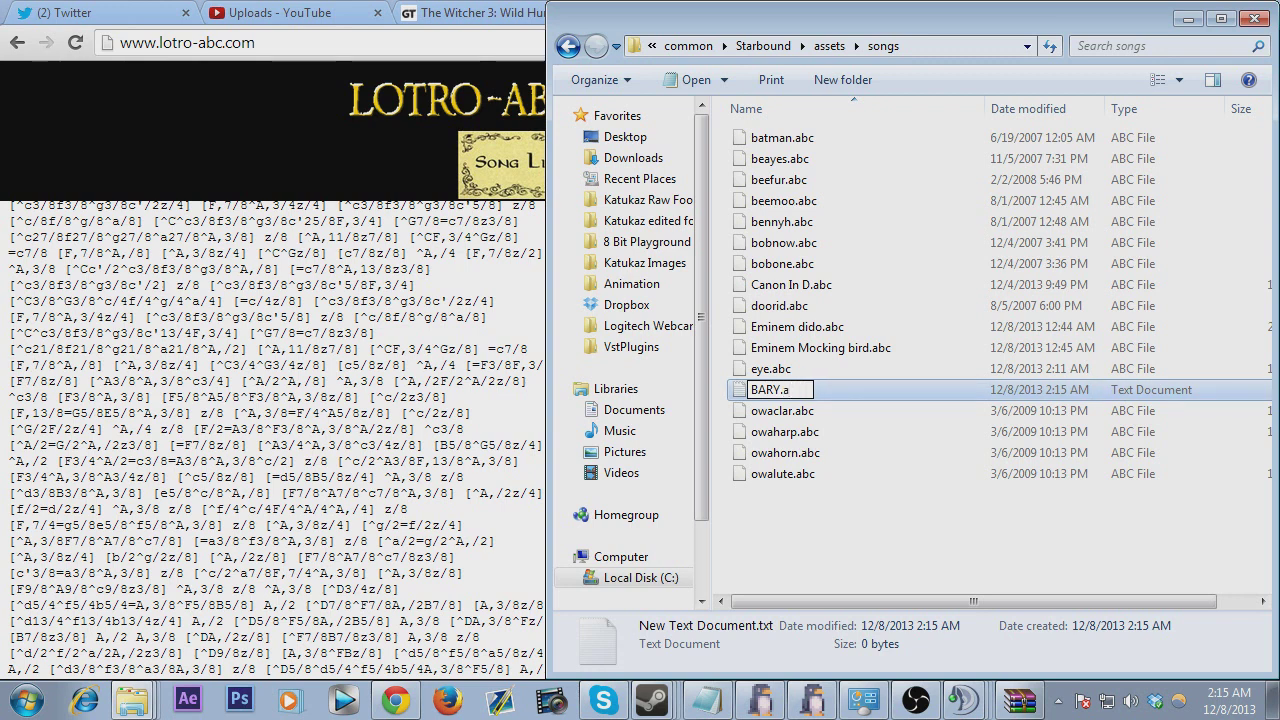
pyautogui.write('bc')
pyautogui.press('Return')
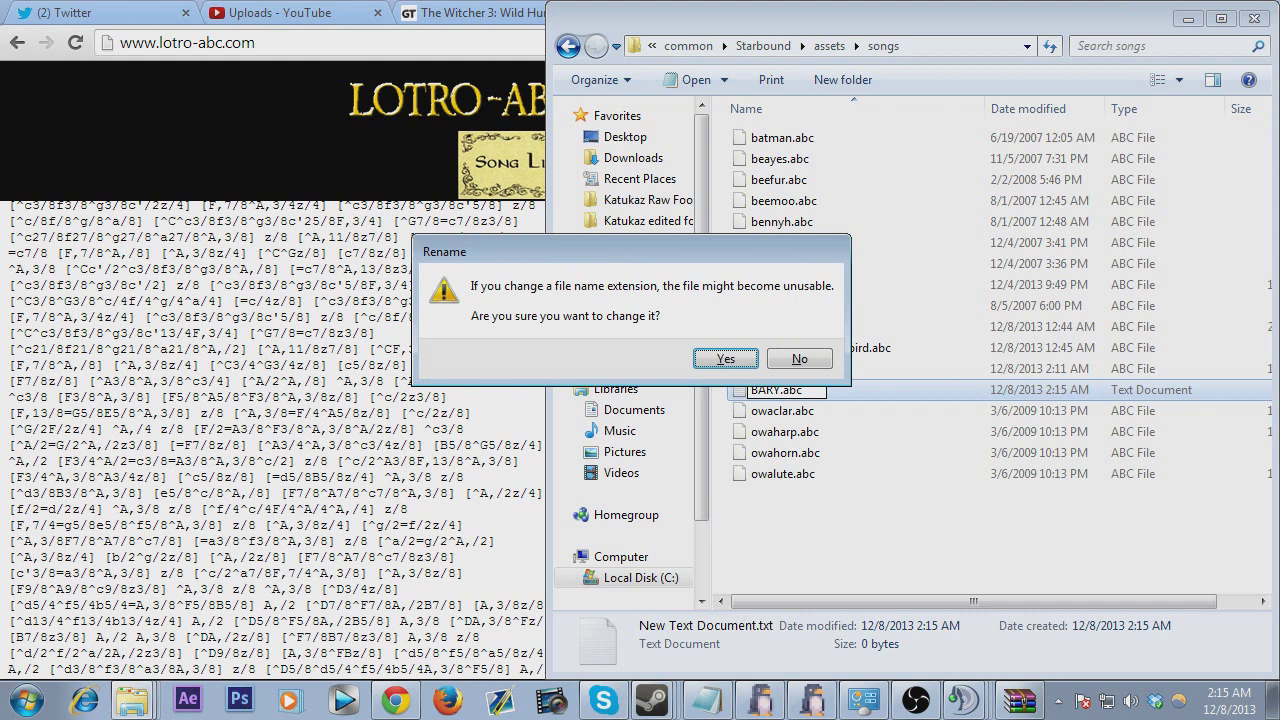
pyautogui.press('Return')
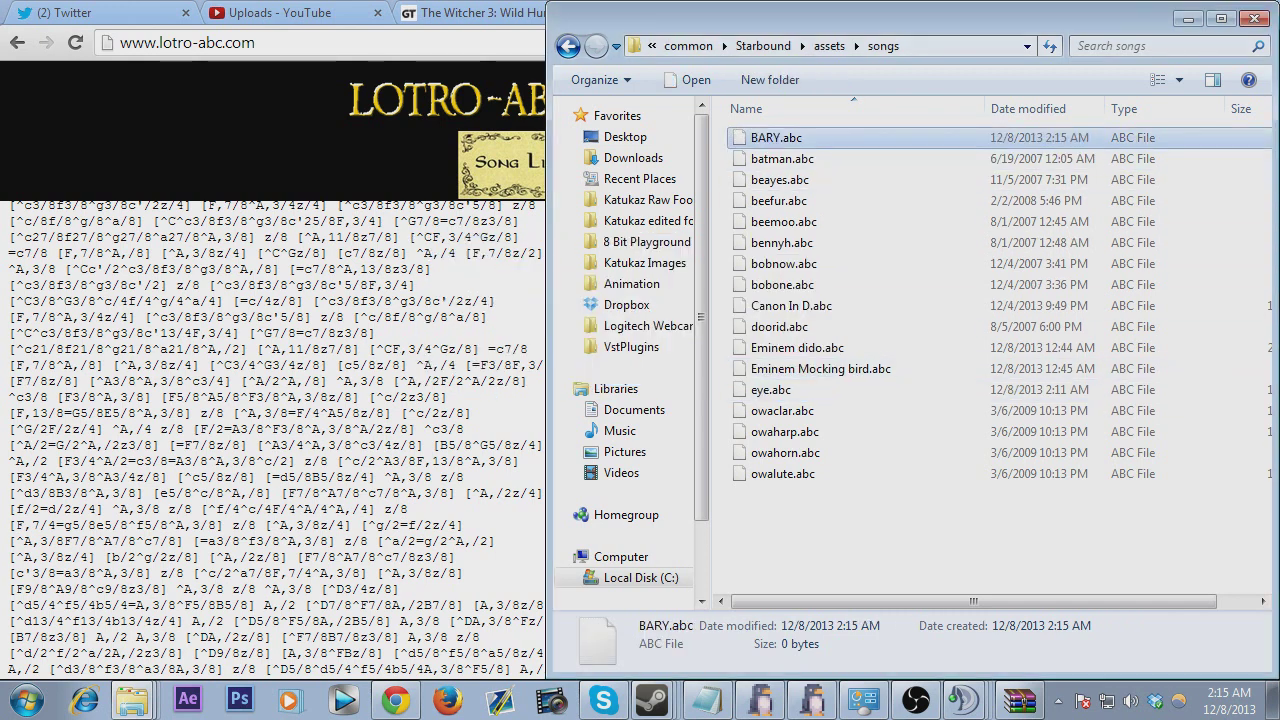
# Open BARY.abc in Notepad++ and paste in the full Copacabana ABC notation from the browser.
pyautogui.hotkey('shift', 'F10')
pyautogui.press('Return')
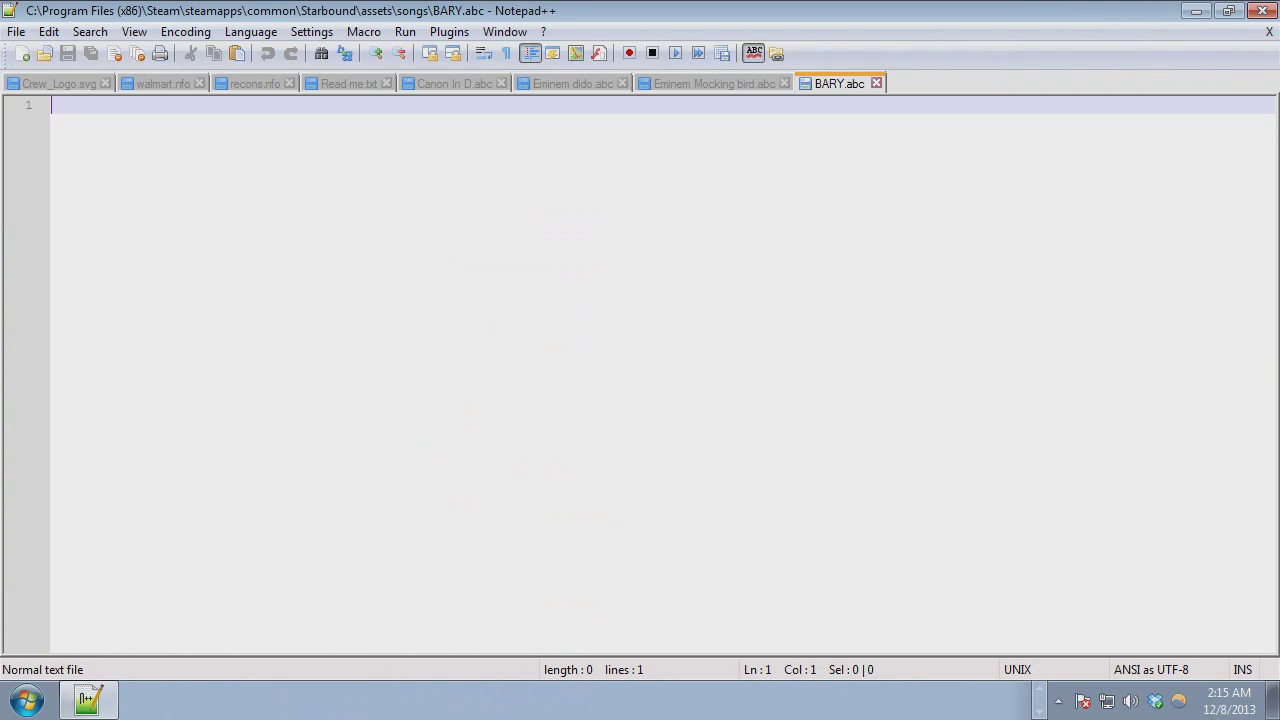
pyautogui.hotkey('alt', 'Tab')
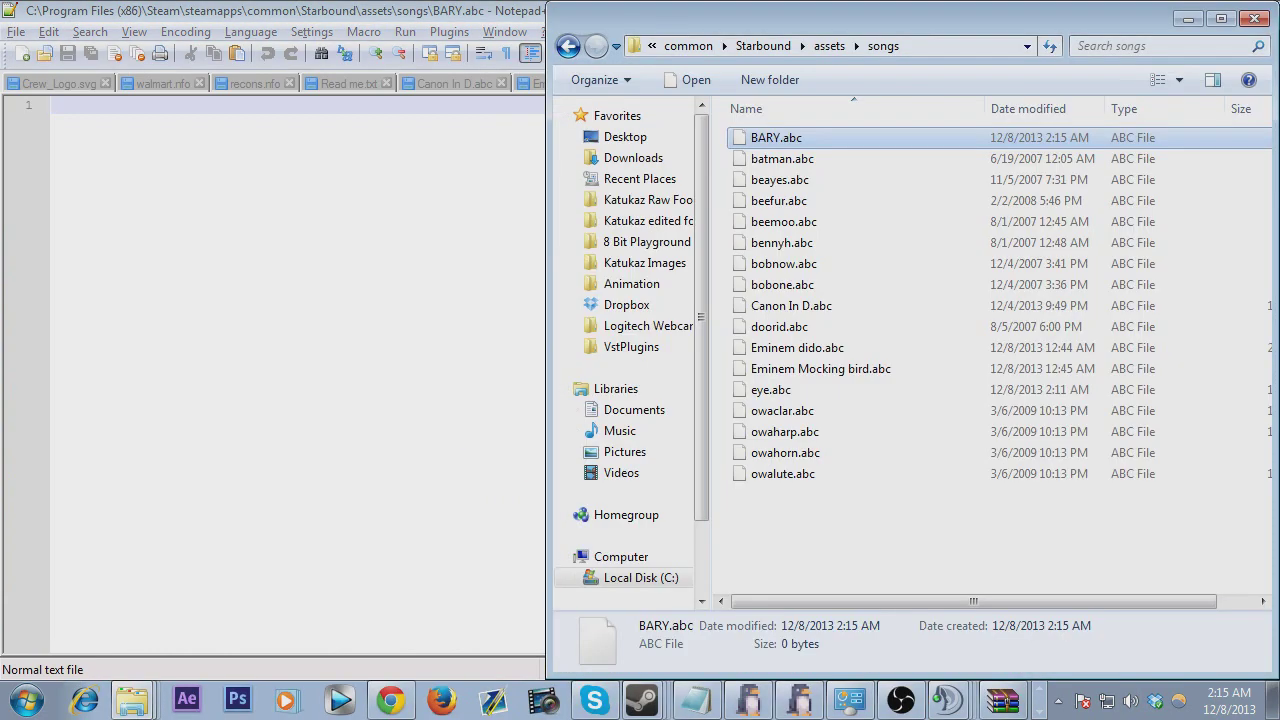
pyautogui.click(405, 700)
pyautogui.hotkey('ctrl', 'a')
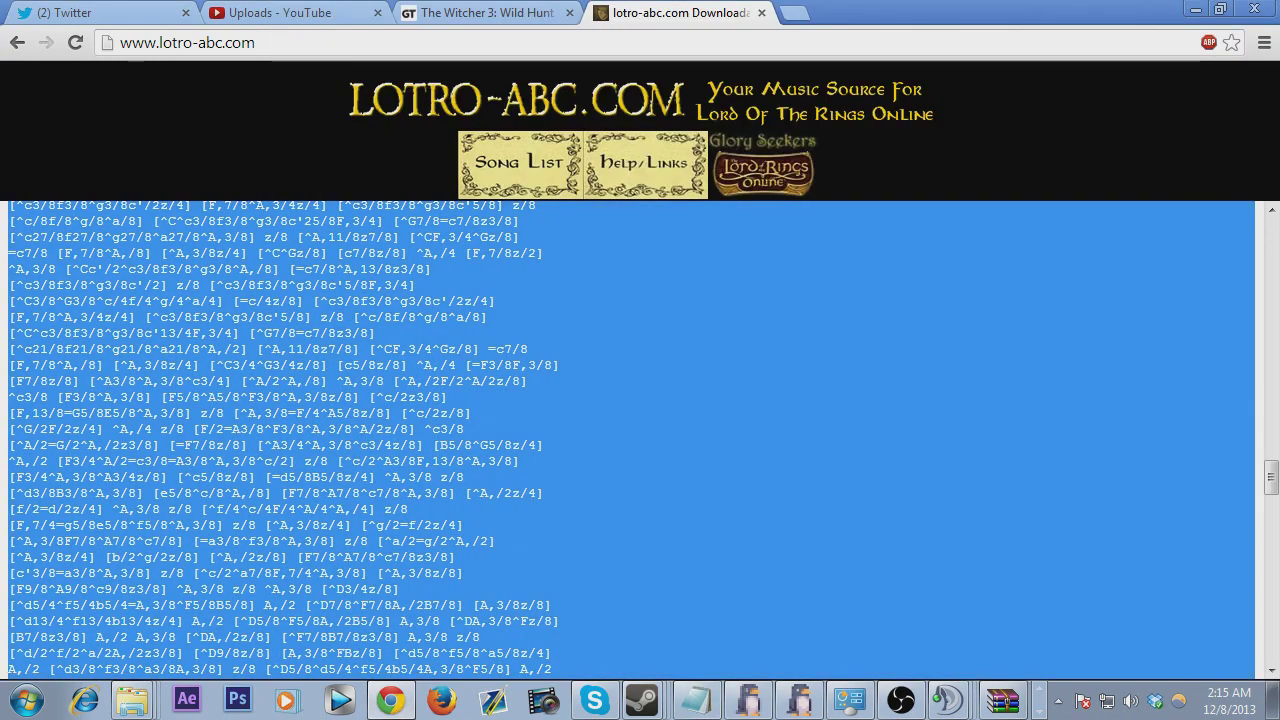
pyautogui.hotkey('alt', 'Tab')
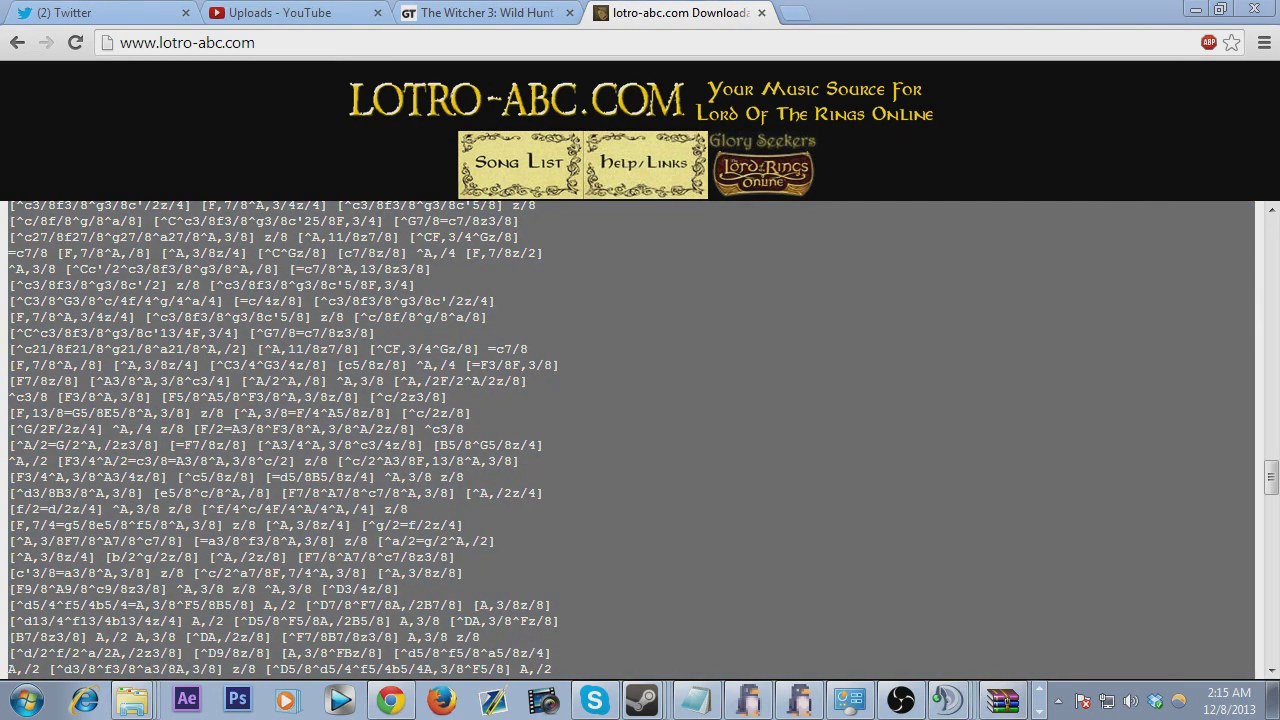
pyautogui.click(88, 700)
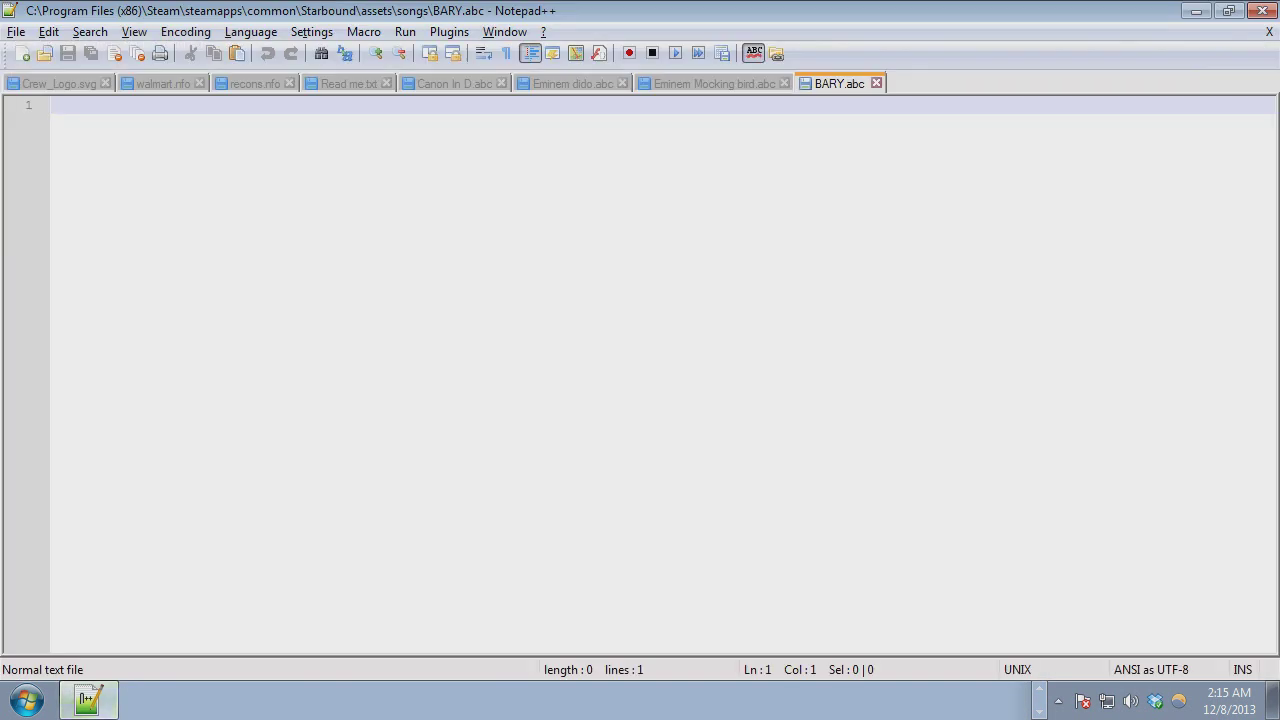
pyautogui.hotkey('ctrl', 'v')
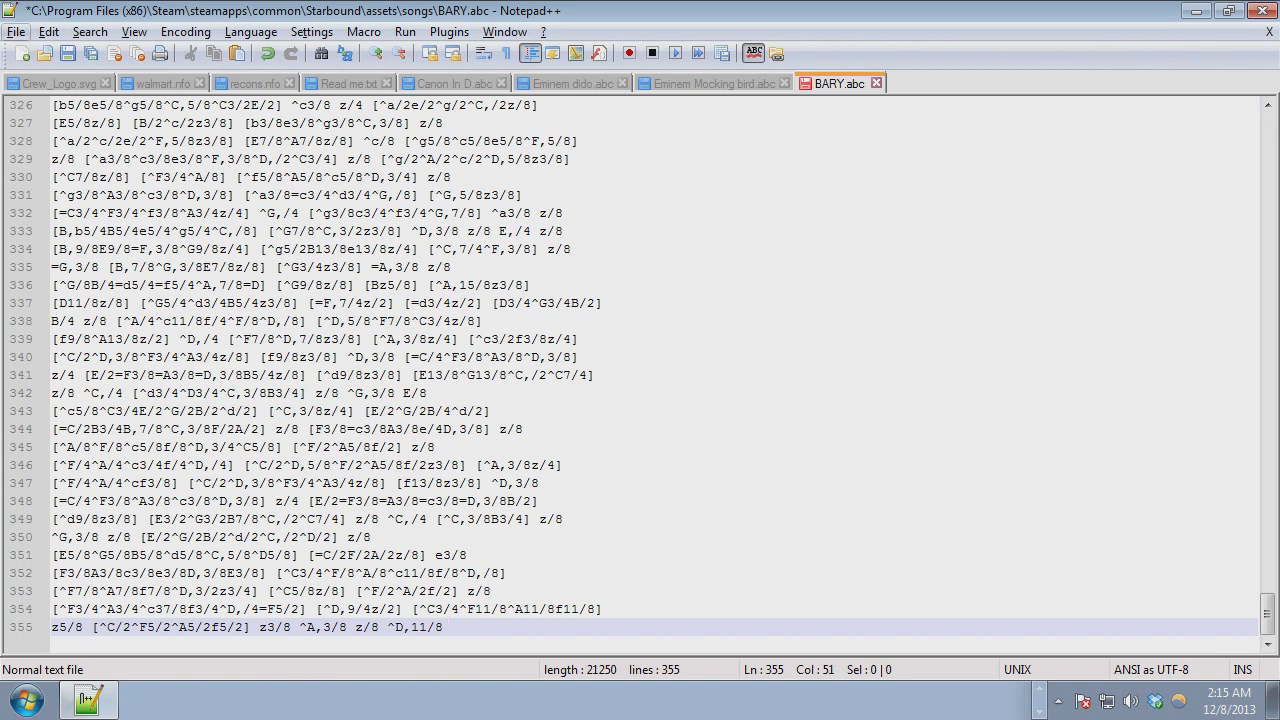
# Save BARY.abc and check it is listed in the songs folder.
pyautogui.press('f')
pyautogui.press('Down')
pyautogui.press('Down')
pyautogui.press('Down')
pyautogui.press('Return')
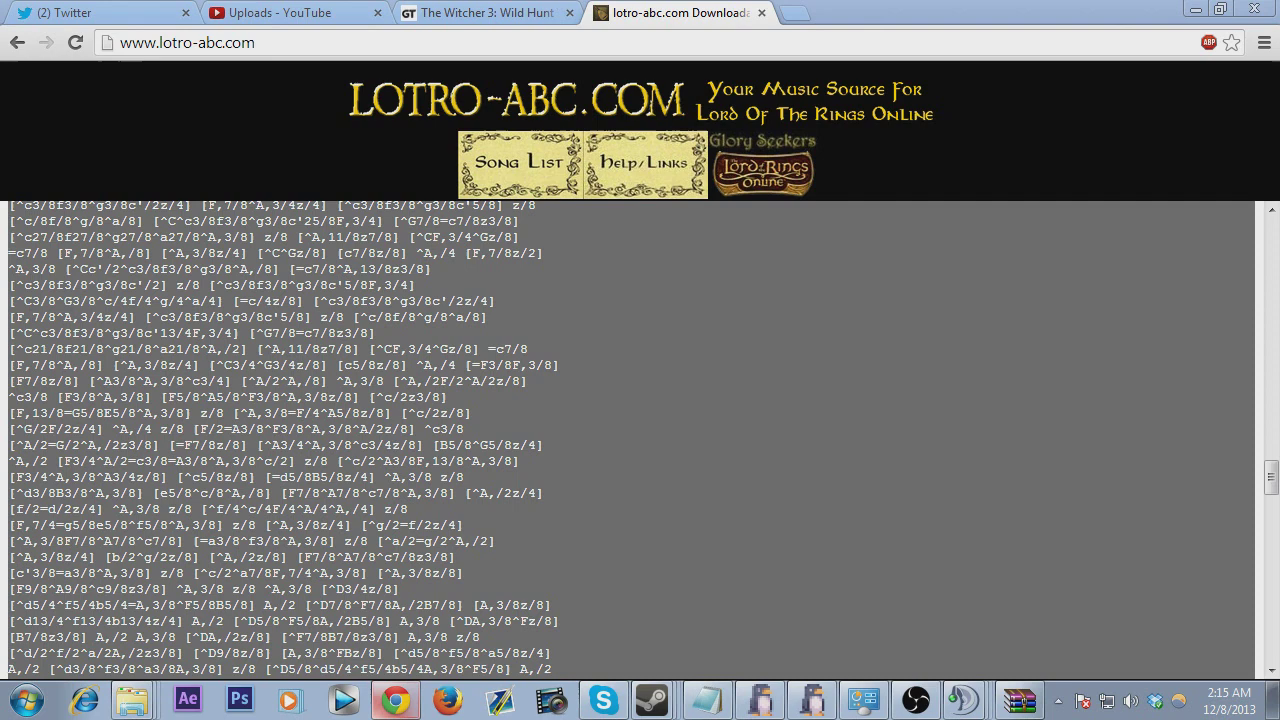
pyautogui.click(132, 700)
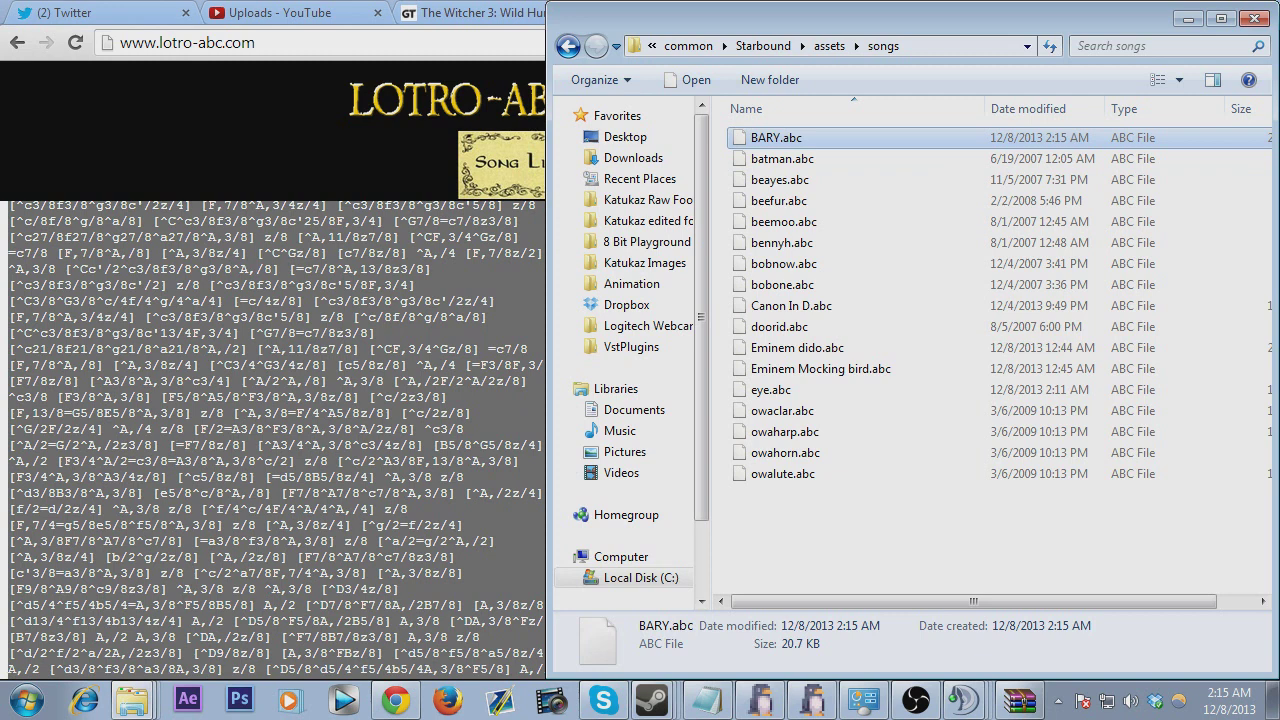
# Back in Starbound, walk to the other player and reopen the Songbook with band name kat.
pyautogui.hotkey('alt', 'Tab')
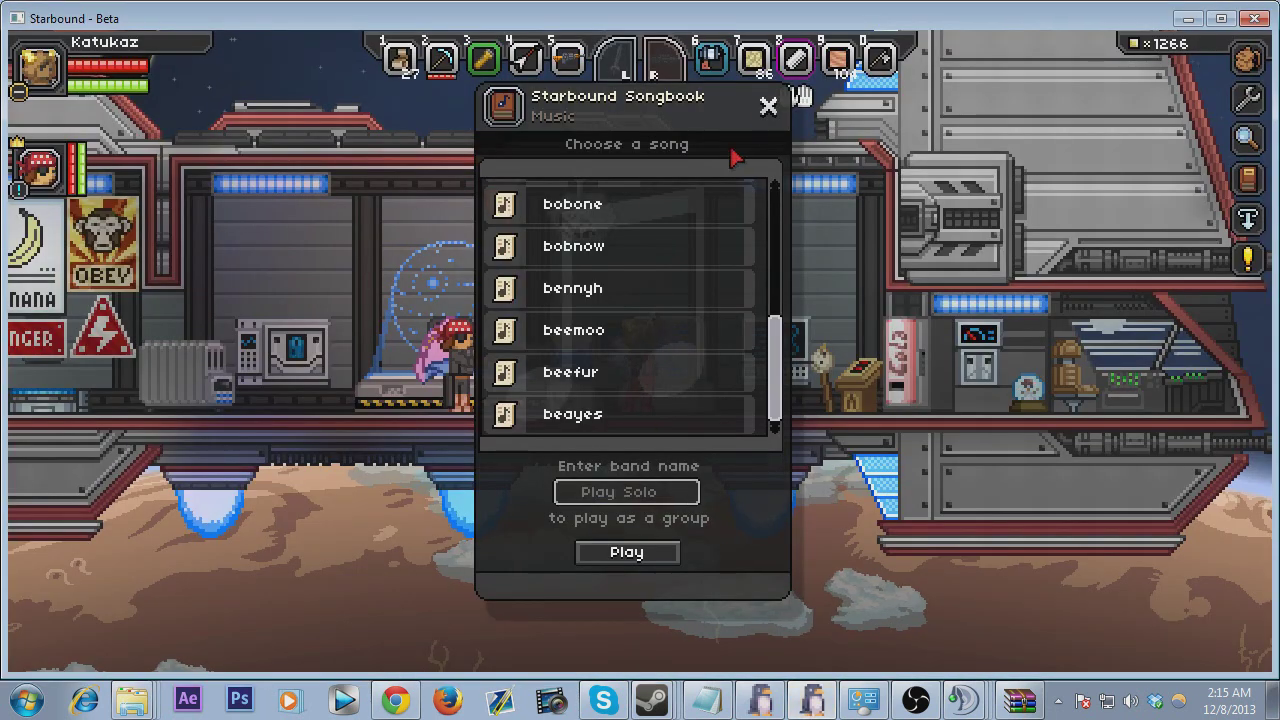
pyautogui.click(770, 105)
pyautogui.press('a')
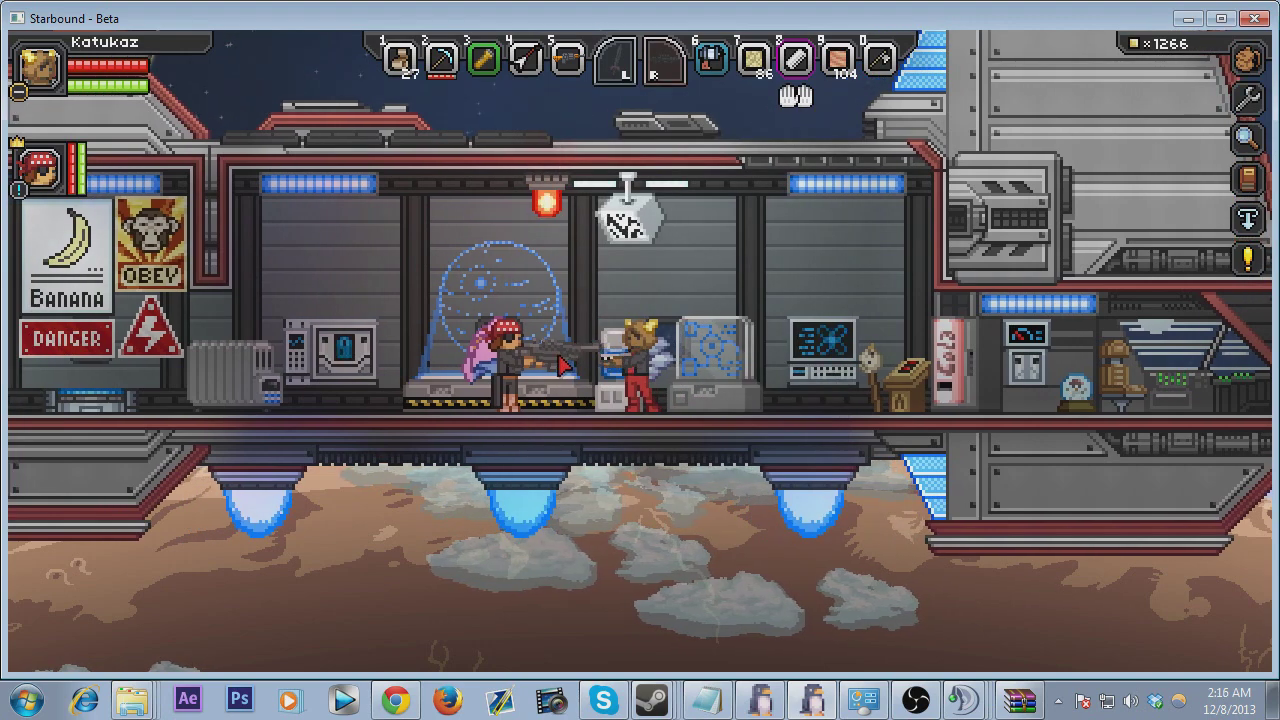
pyautogui.press('d')
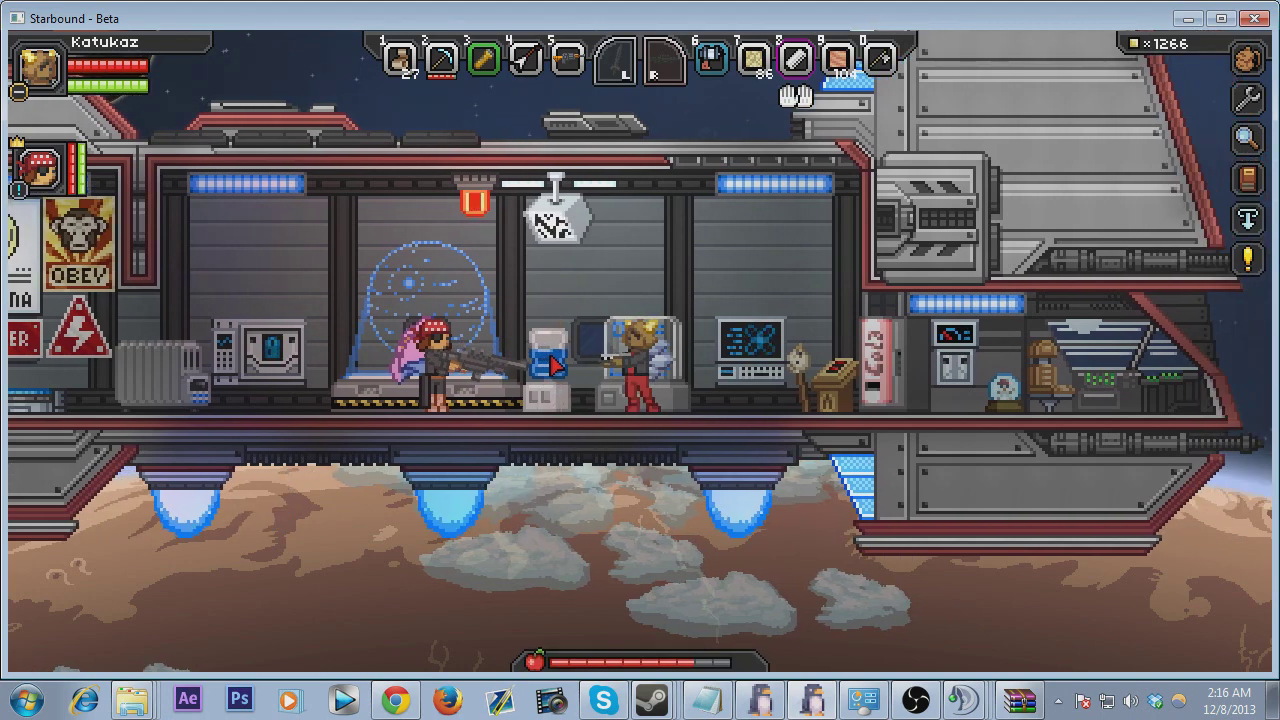
pyautogui.click(580, 373)
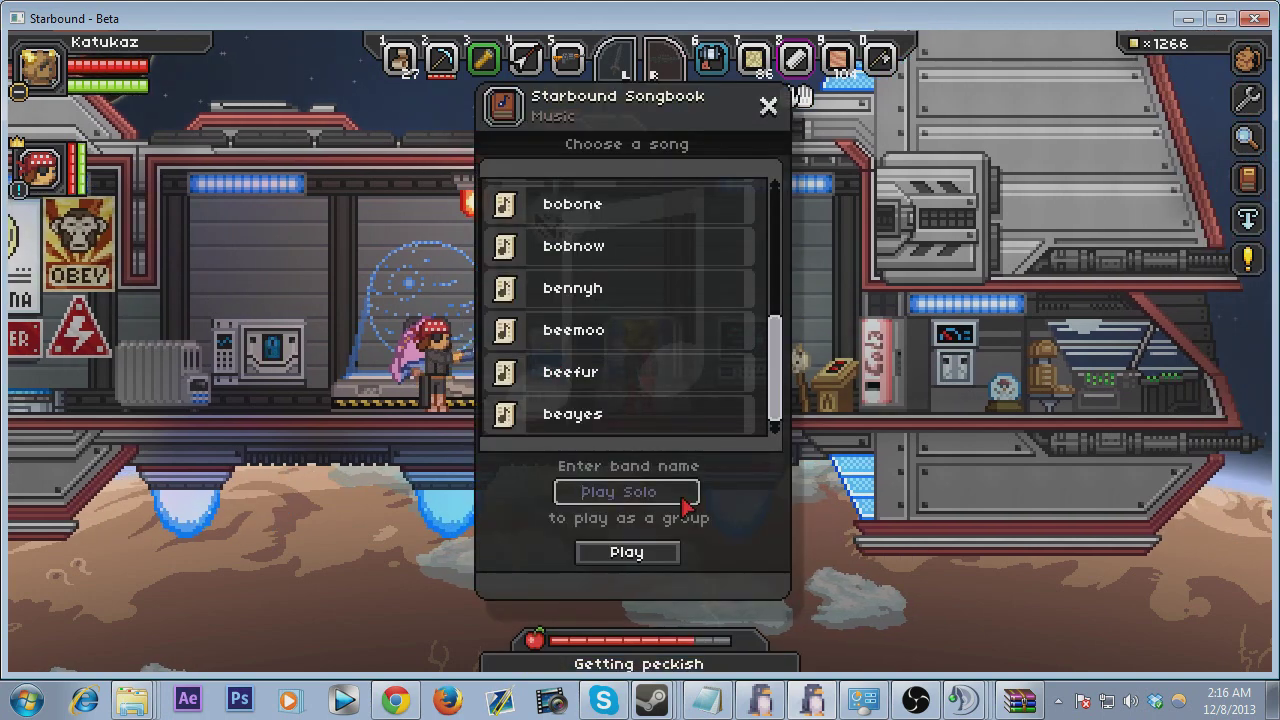
pyautogui.write('Ka')
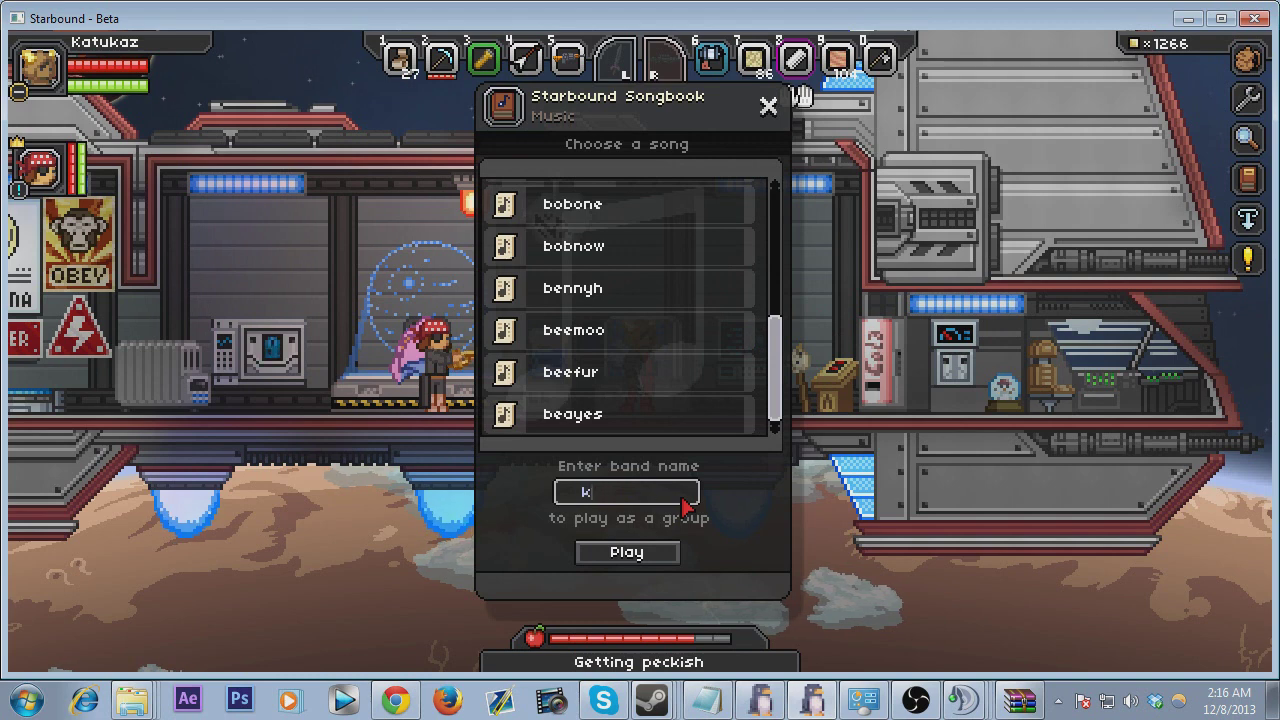
pyautogui.write('at')
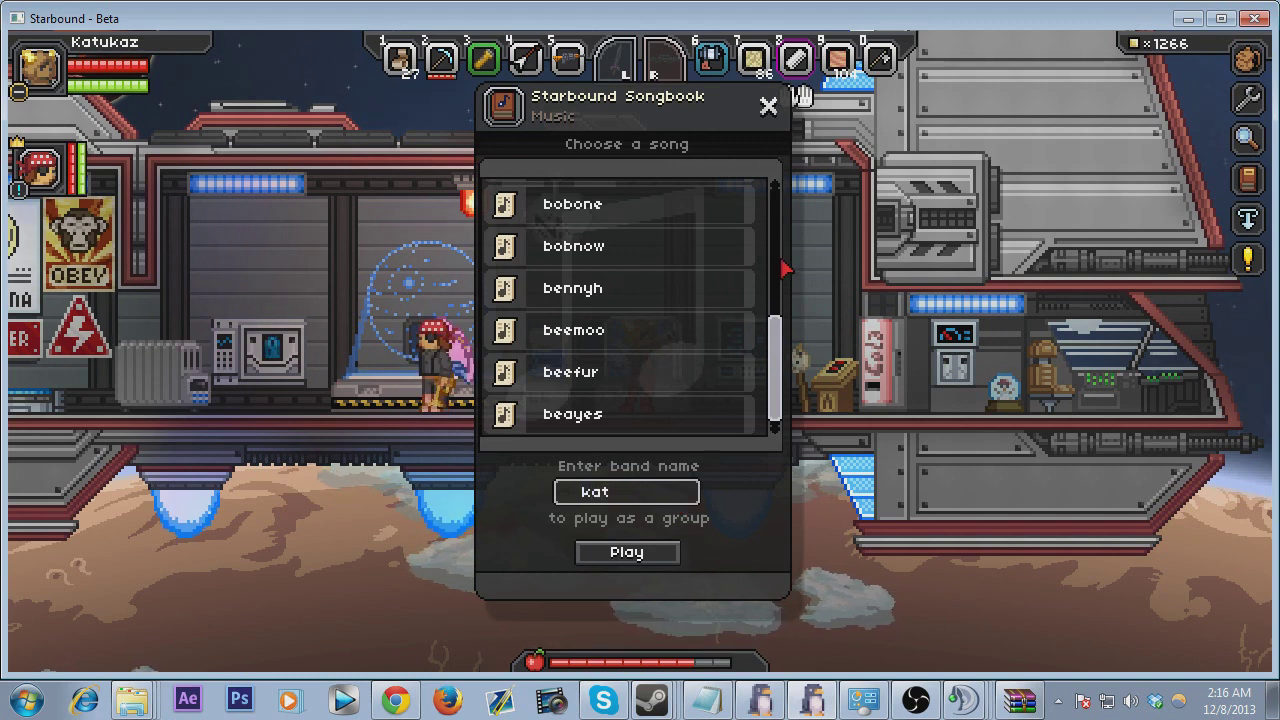
# Pick eminem mocking bird, play it with the band, and close the Songbook.
pyautogui.click(776, 190)
pyautogui.scroll(5, 778, 190)
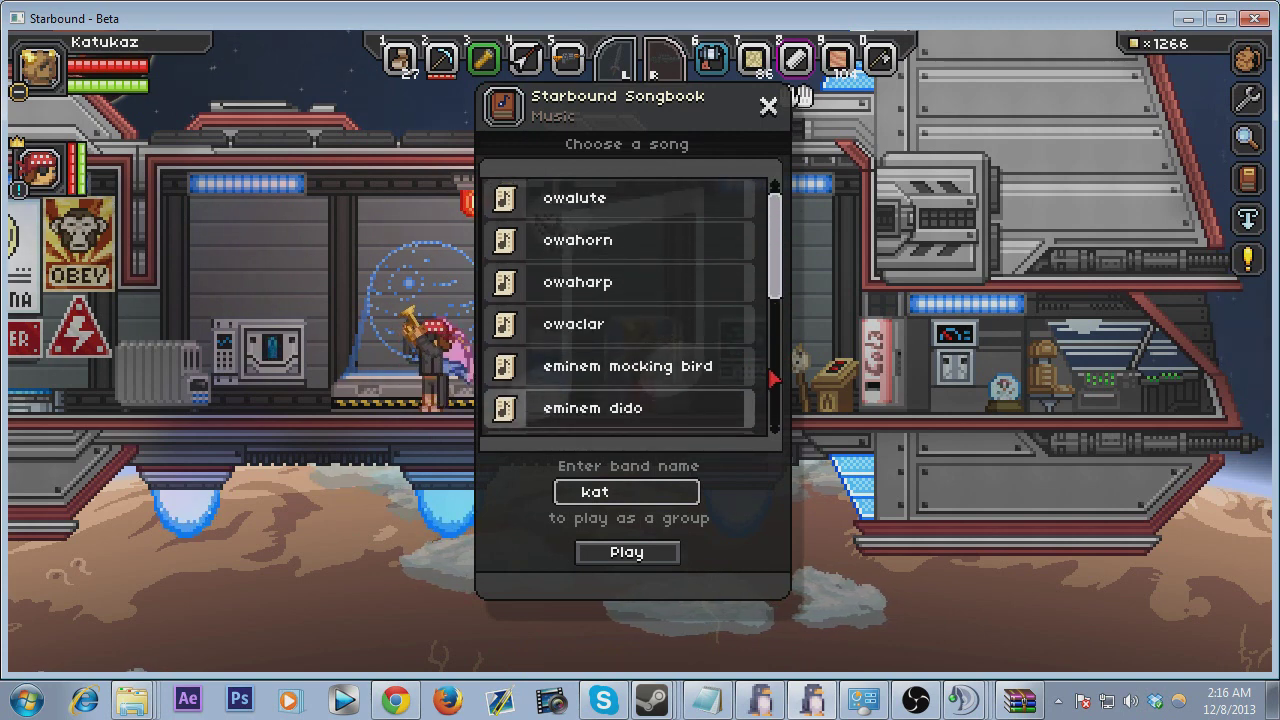
pyautogui.scroll(-7, 778, 432)
pyautogui.scroll(-1, 778, 432)
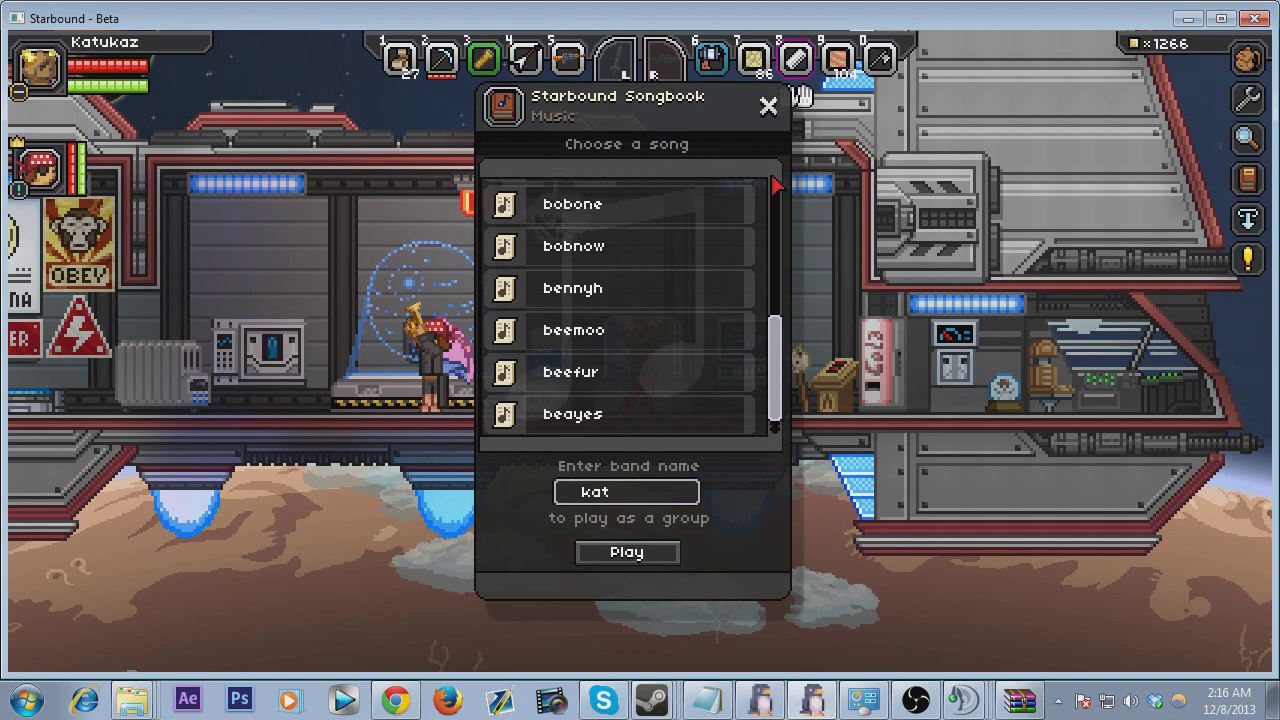
pyautogui.scroll(8, 778, 186)
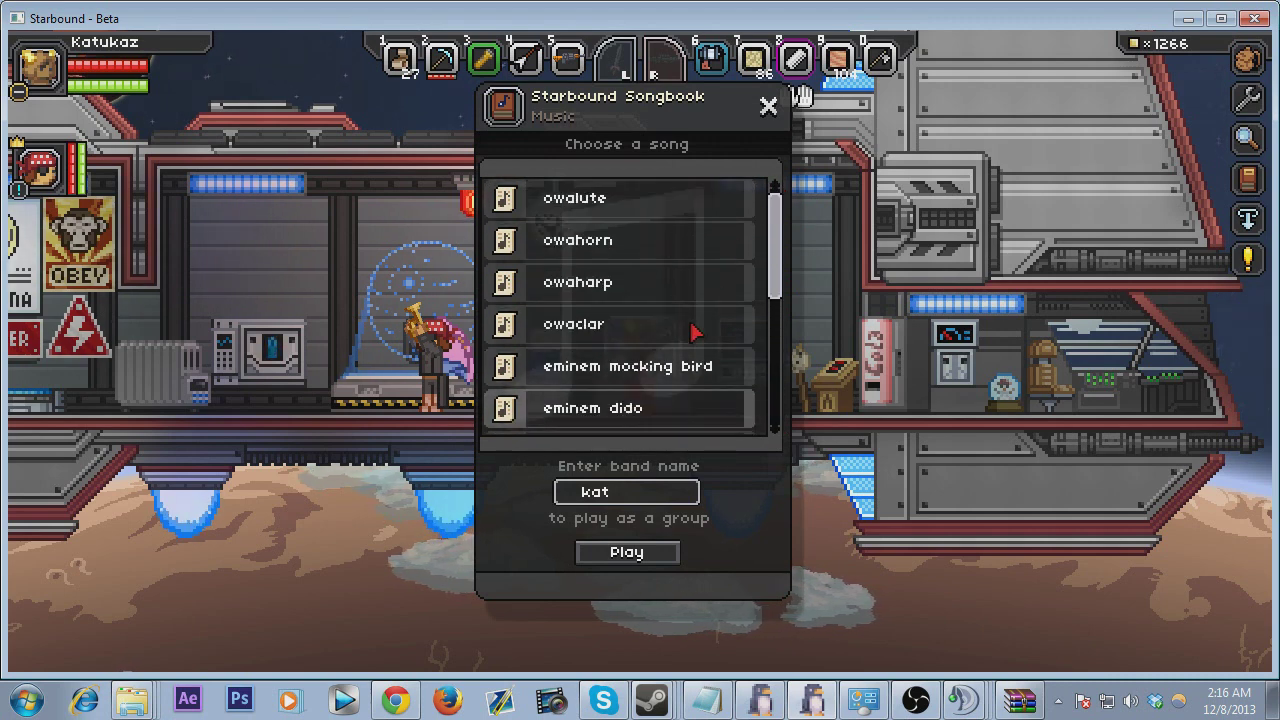
pyautogui.click(668, 372)
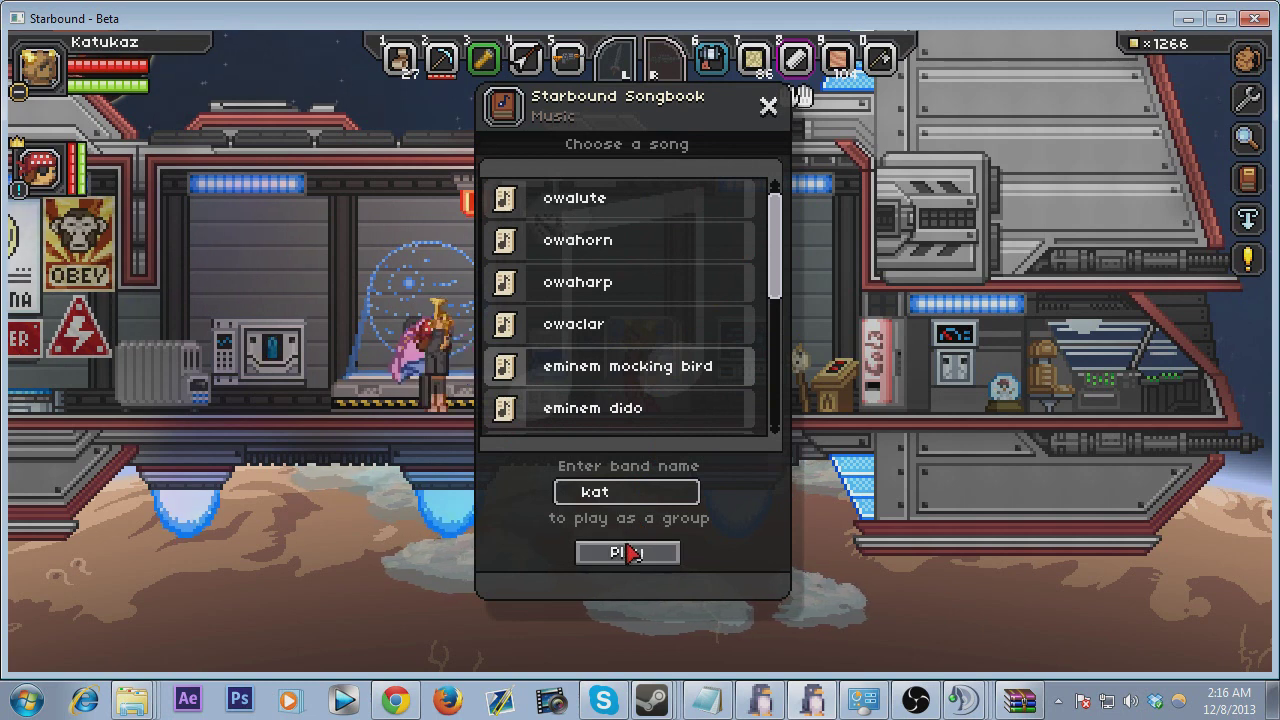
pyautogui.click(630, 552)
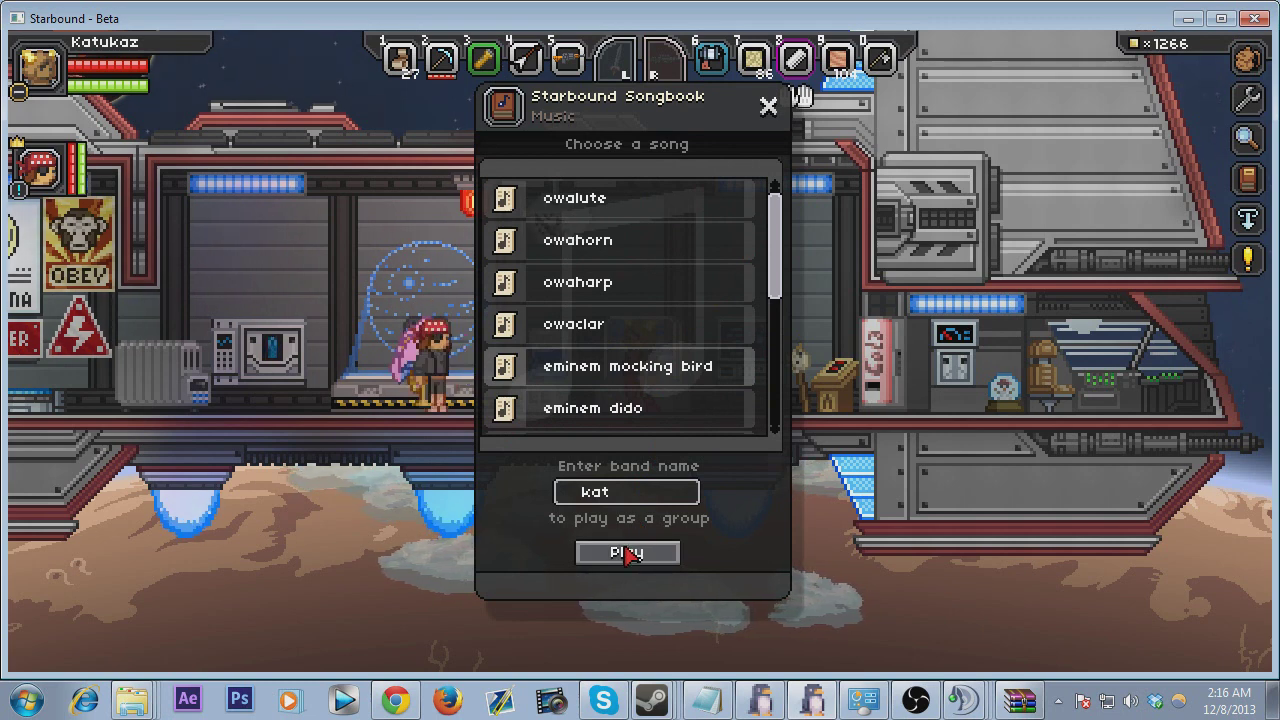
pyautogui.click(627, 553)
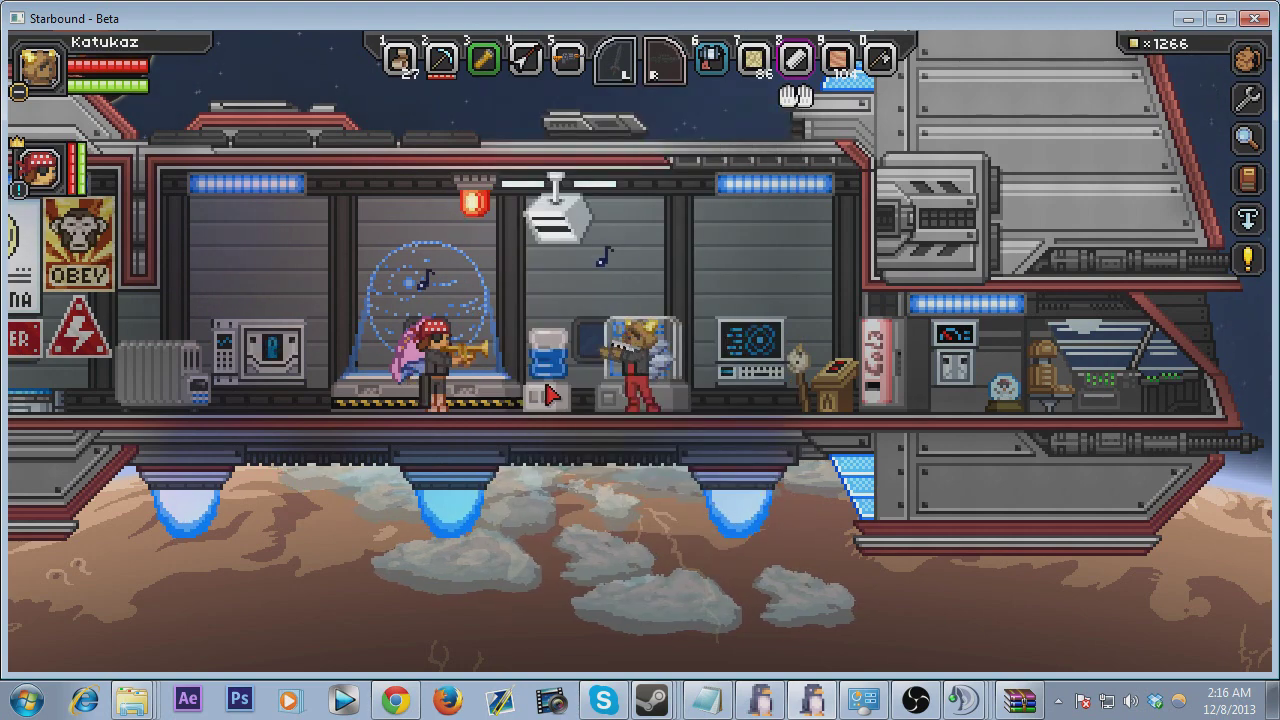
# Reposition on the deck and restart the band's song from the instrument's Songbook.
pyautogui.press('a')
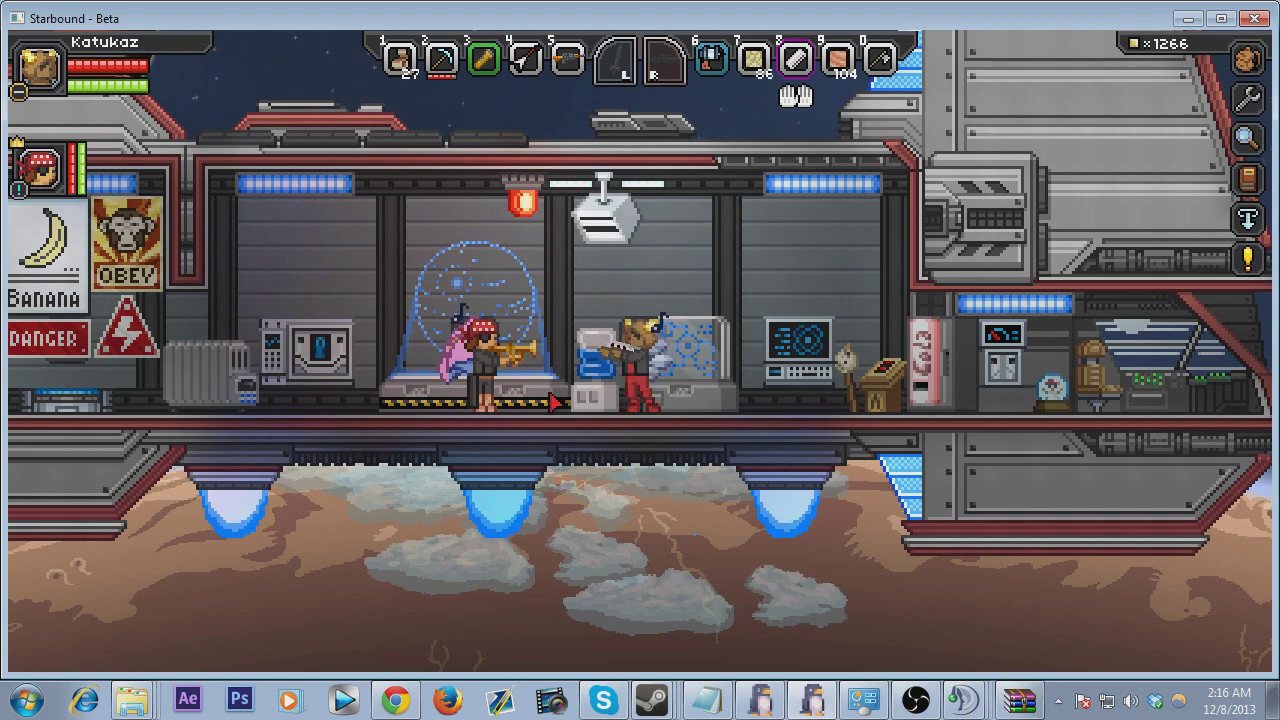
pyautogui.press('d')
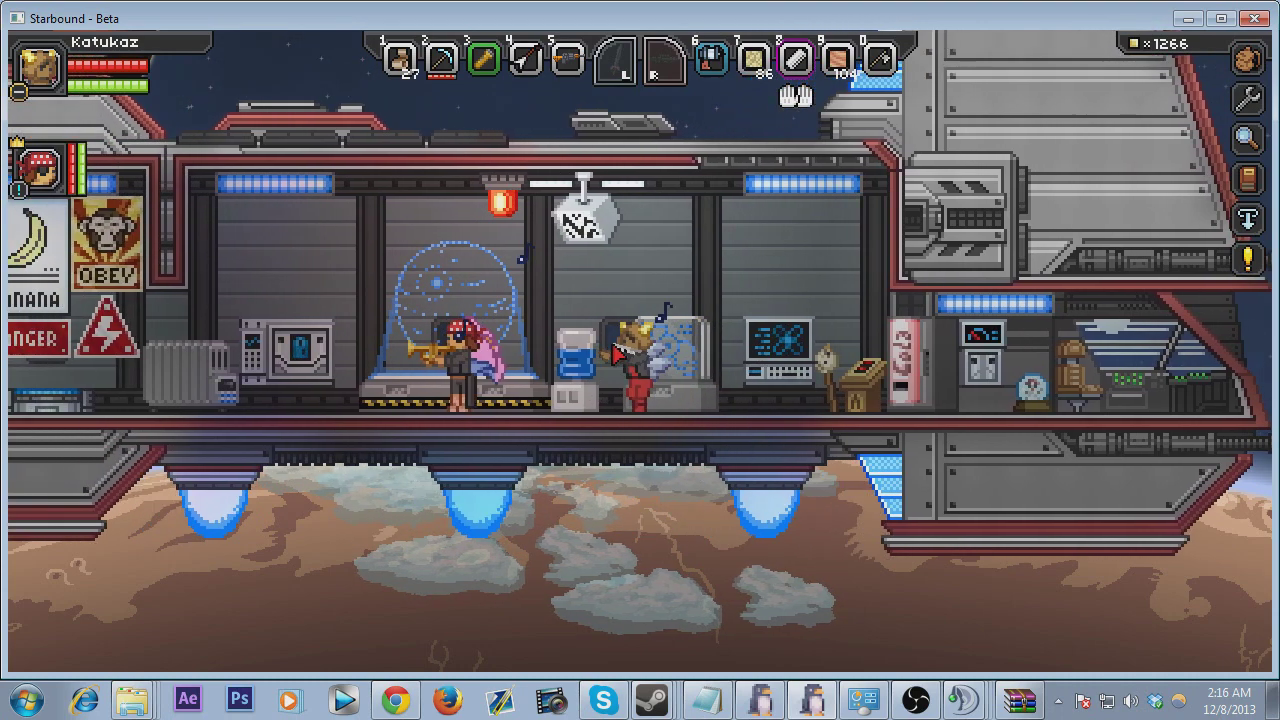
pyautogui.click(608, 342)
pyautogui.click(608, 340)
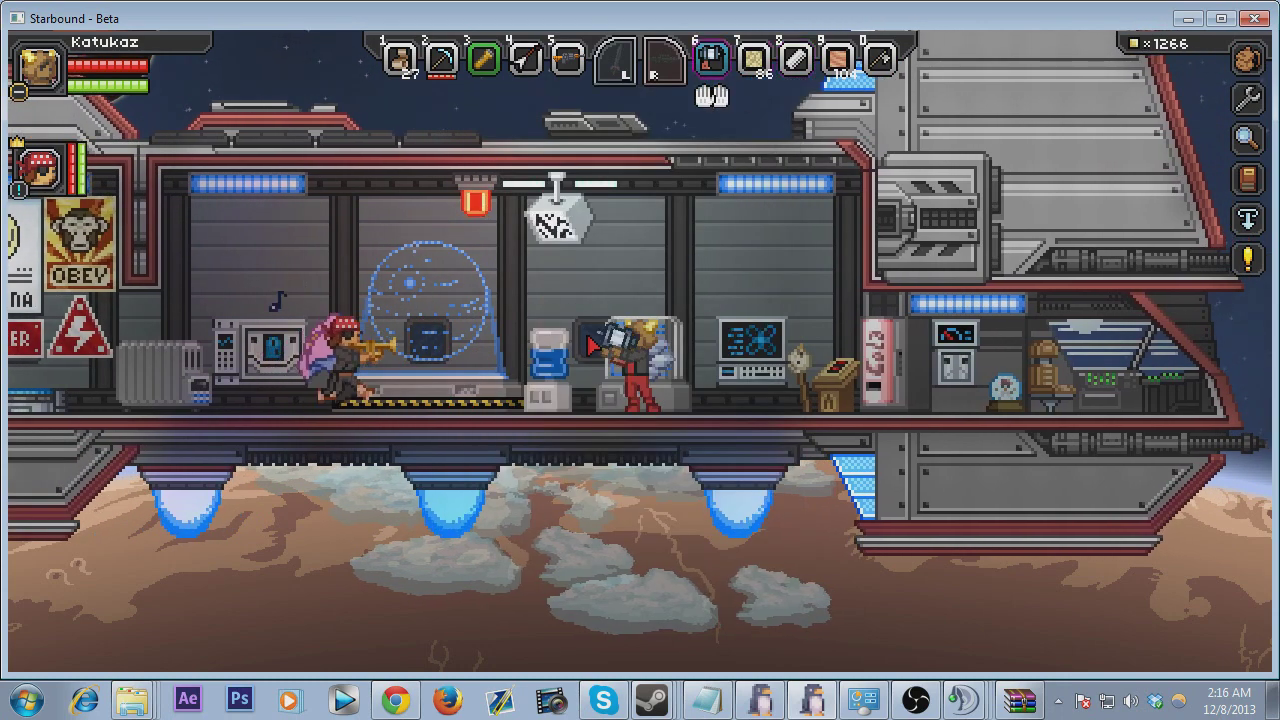
# Walk left and right through the ship while the song keeps playing.
pyautogui.press('a')
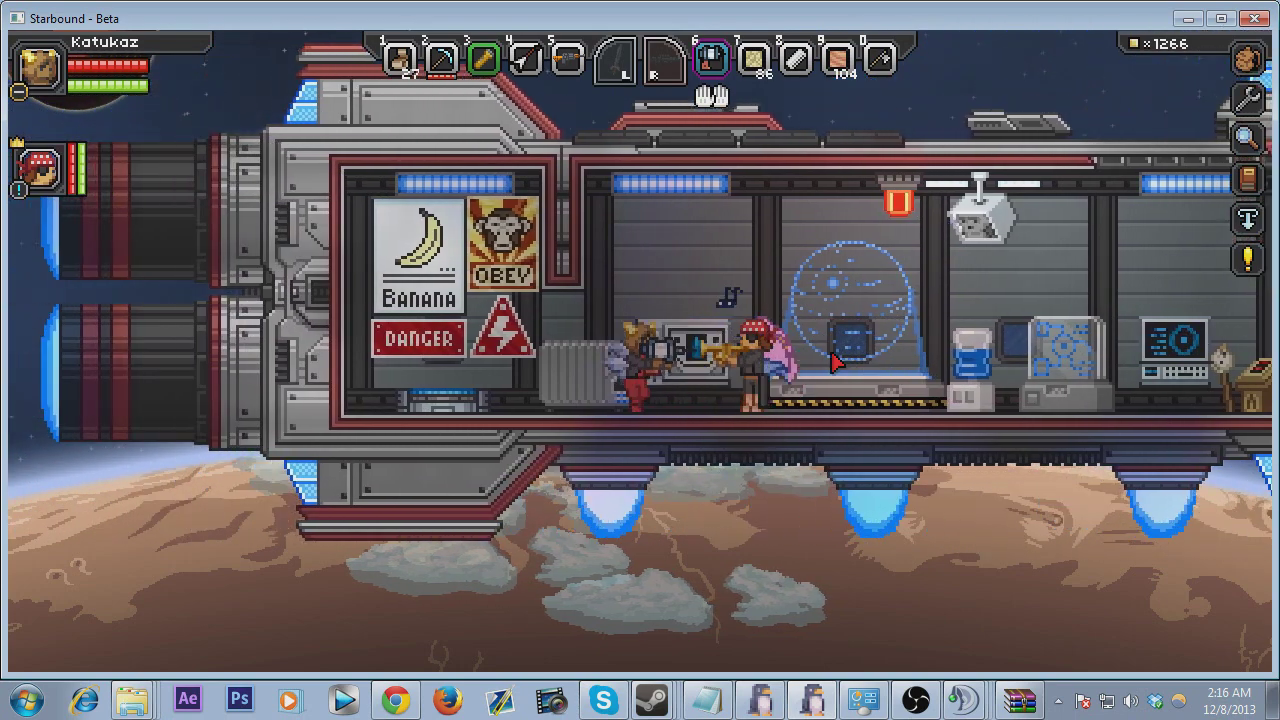
pyautogui.press('a')
pyautogui.press('d')
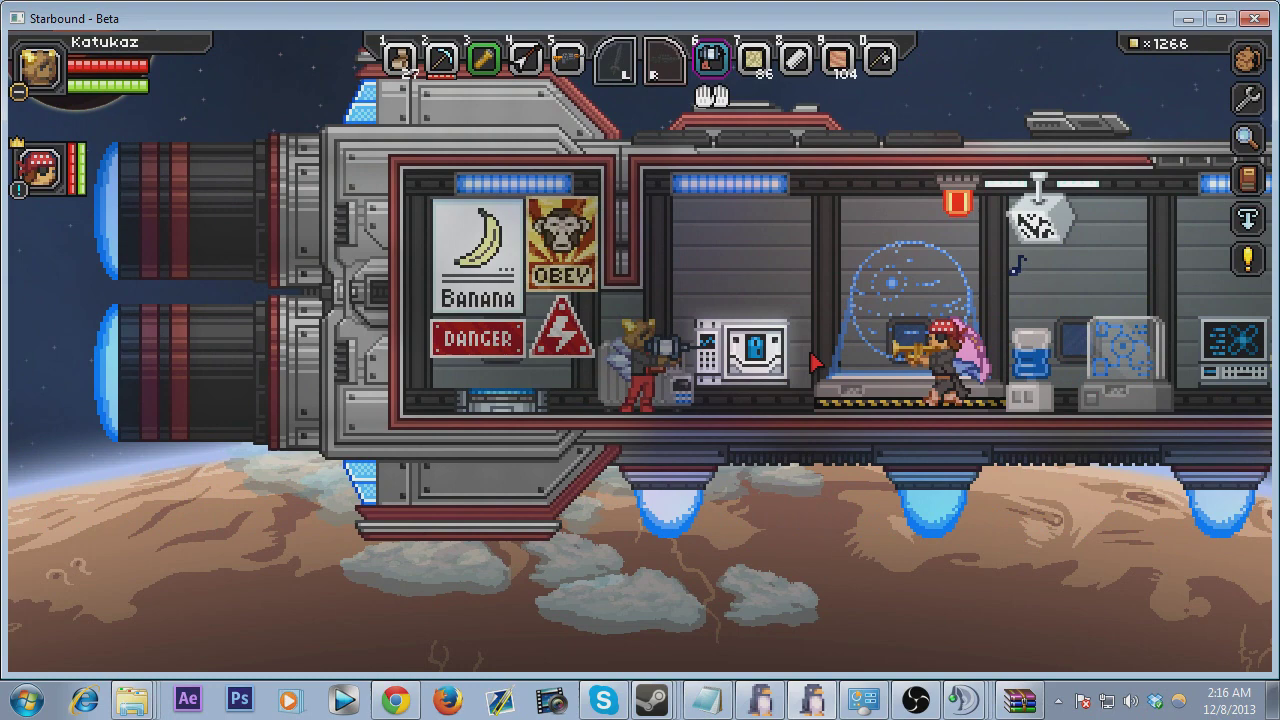
pyautogui.press('d')
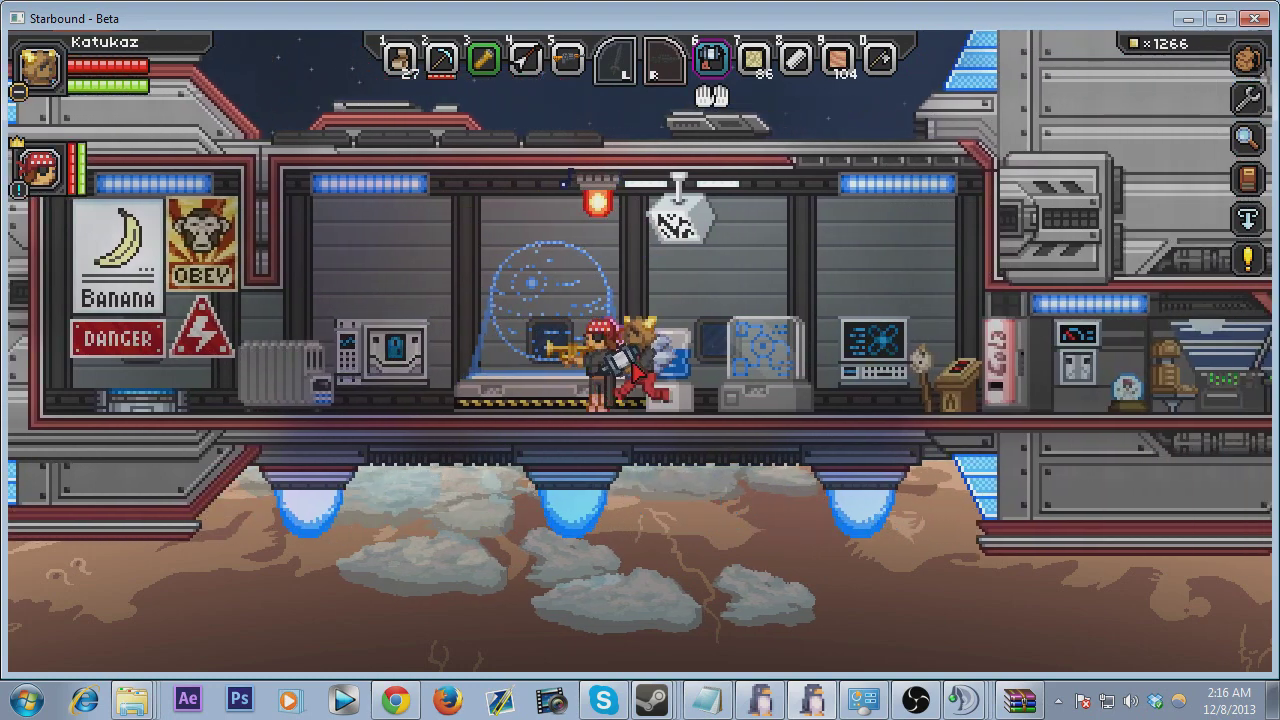
pyautogui.press('d')
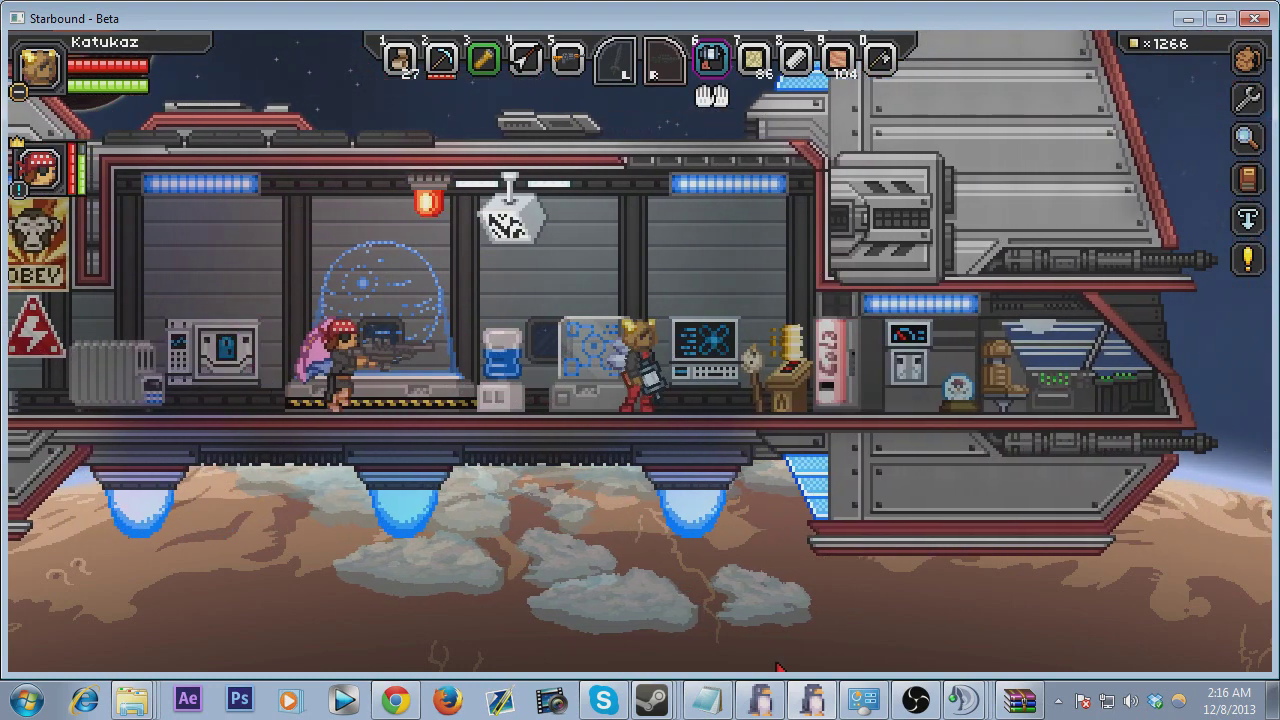